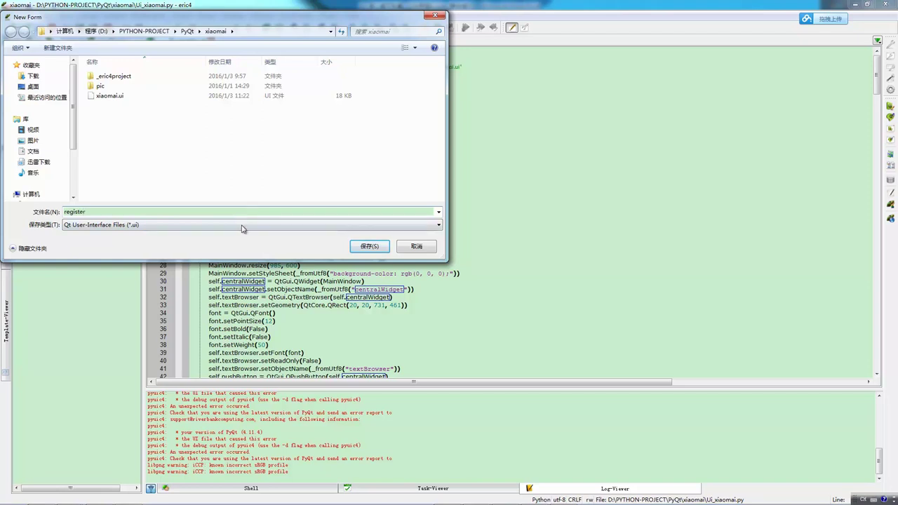
# Save the new form as register in the xiaomai project folder as a Qt User-Interface file
pyautogui.moveTo(118, 211); pyautogui.dragTo(70, 211)
pyautogui.click(130, 210)
pyautogui.click(361, 247)
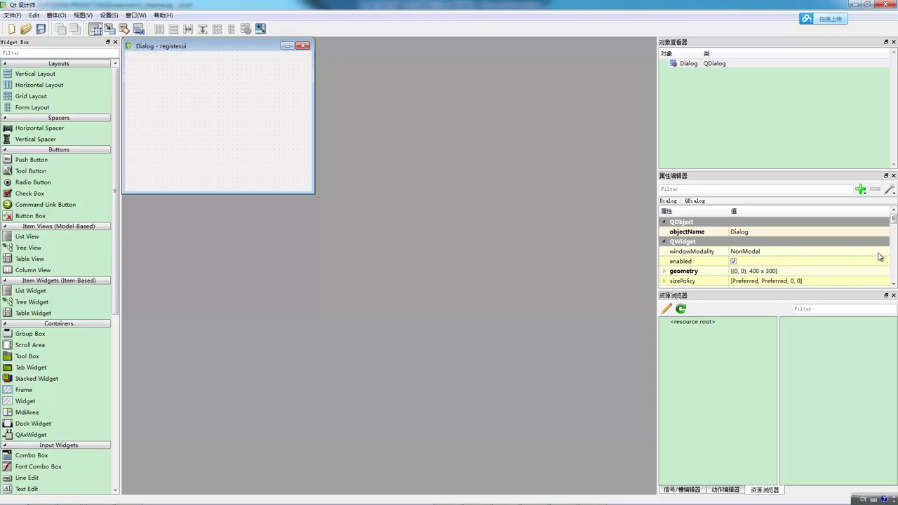
# Set the dialog's windowTitle to 用户注册信息 and save the form
pyautogui.moveTo(893, 226); pyautogui.dragTo(894, 257)
pyautogui.click(770, 232)
pyautogui.press('BackSpace')
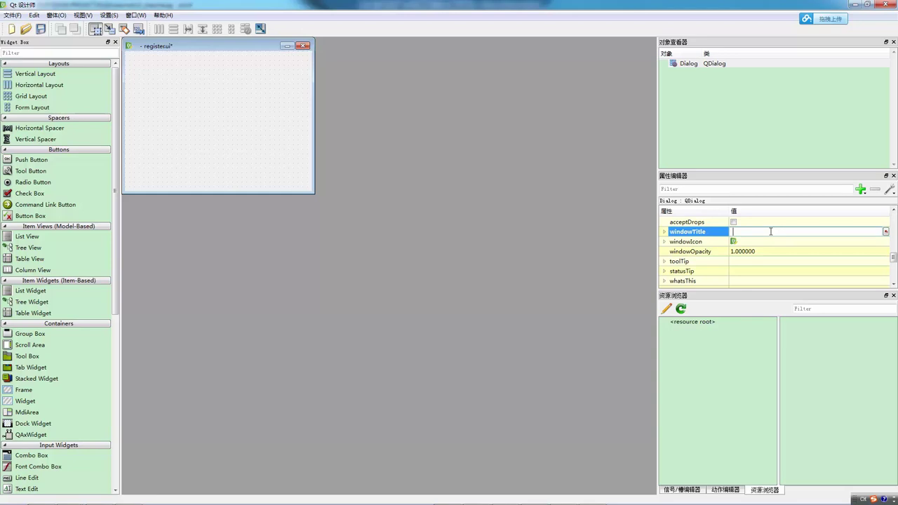
pyautogui.write('yonghuzhuce')
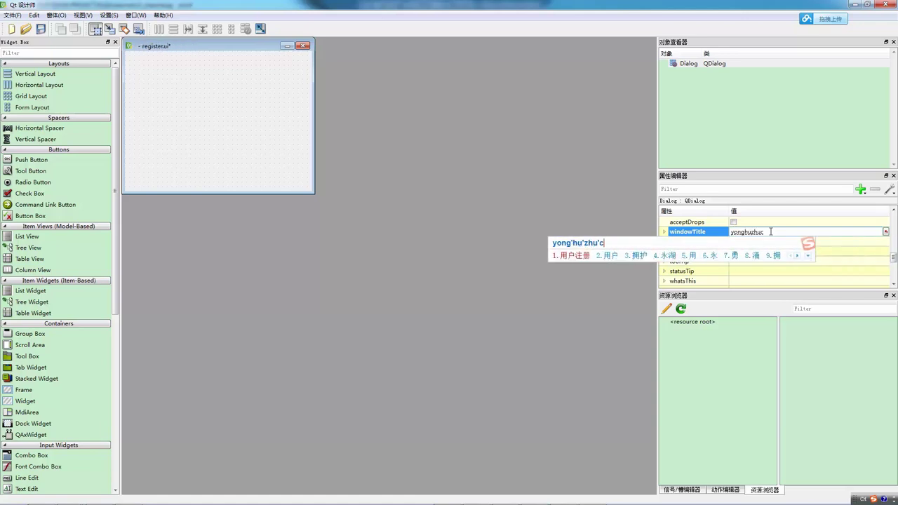
pyautogui.press('space')
pyautogui.write('xinxi')
pyautogui.press('space')
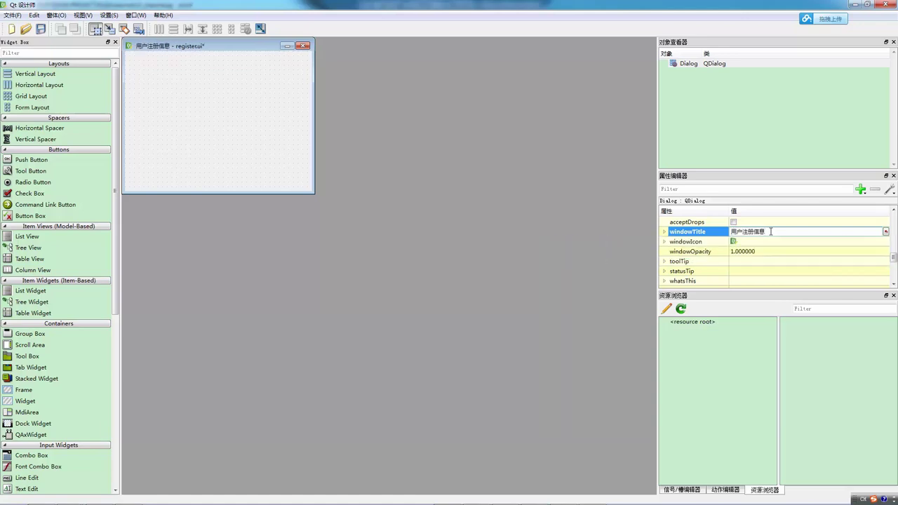
pyautogui.press('Return')
pyautogui.click(41, 29)
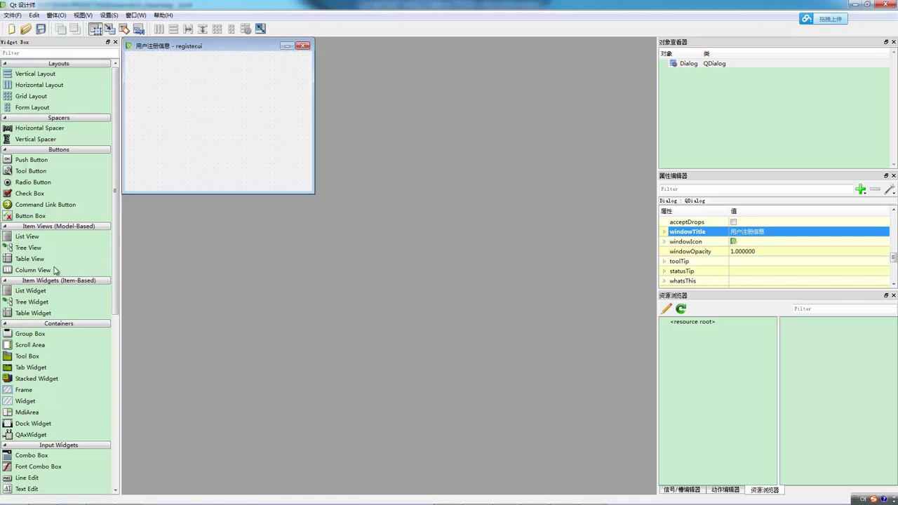
# Add a label reading 姓名: near the dialog's upper-left corner and save the form
pyautogui.moveTo(115, 232); pyautogui.dragTo(118, 398)
pyautogui.moveTo(23, 371); pyautogui.dragTo(143, 77)
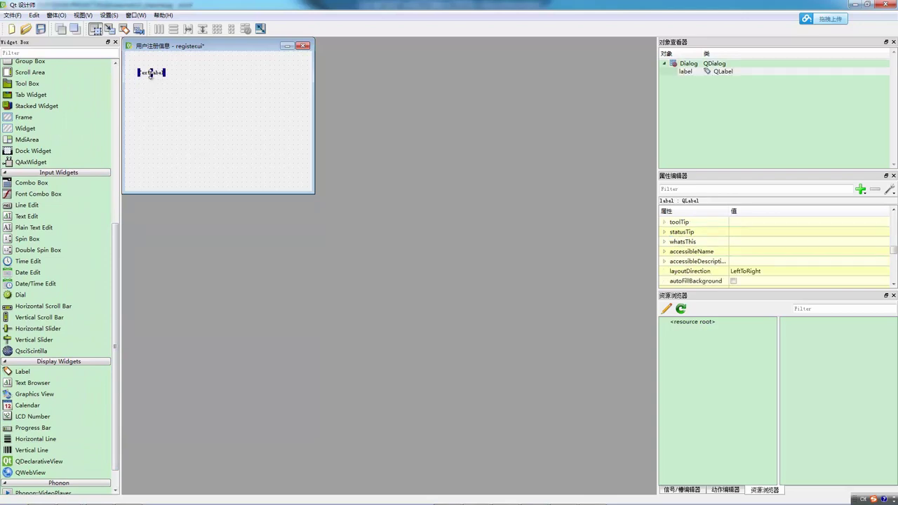
pyautogui.doubleClick(159, 76)
pyautogui.write('xingming')
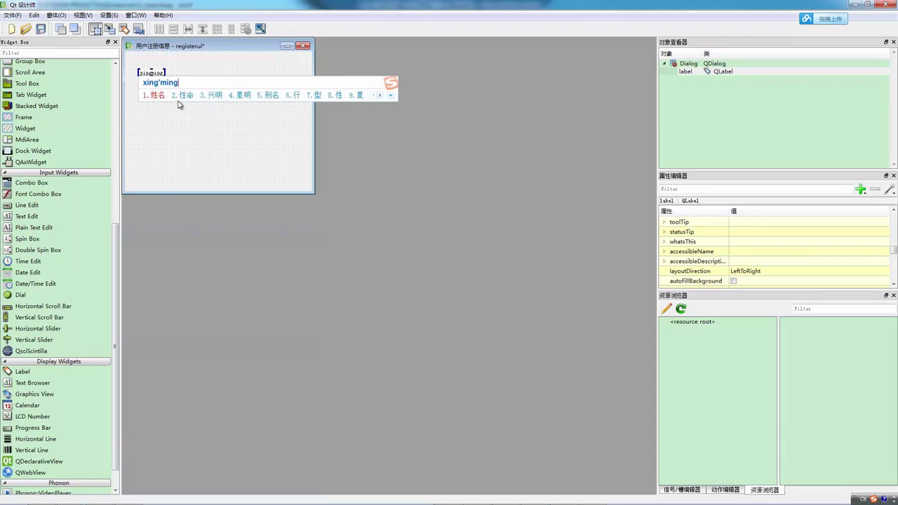
pyautogui.press('space')
pyautogui.click(178, 105)
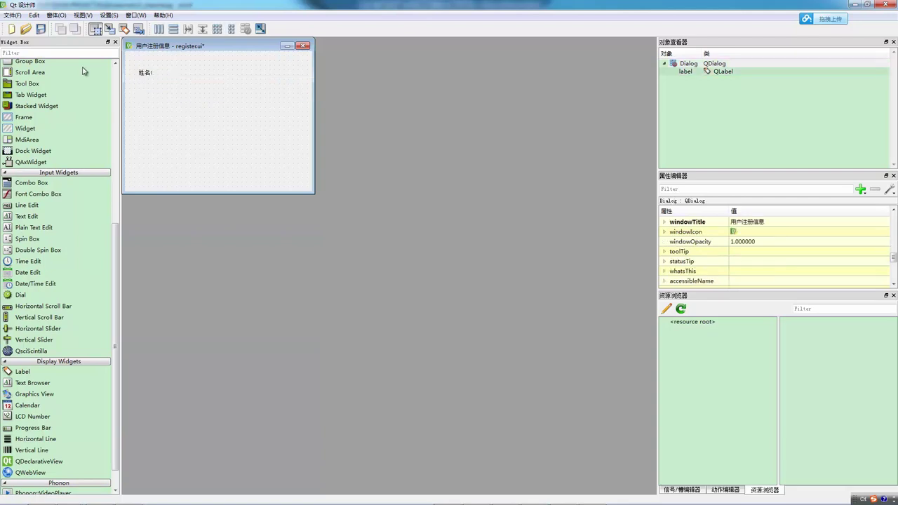
pyautogui.click(41, 29)
# Add a second label reading 电话: directly below the 姓名: label
pyautogui.moveTo(23, 371); pyautogui.dragTo(141, 88)
pyautogui.doubleClick(149, 86)
pyautogui.write('电话')
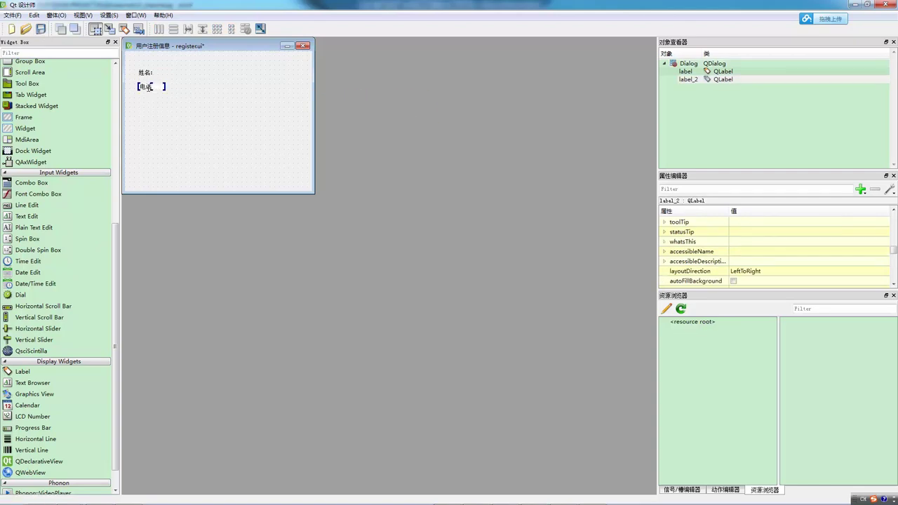
pyautogui.press('Return')
# Add a third label reading 公司: directly below the 电话: label
pyautogui.moveTo(19, 374); pyautogui.dragTo(140, 100)
pyautogui.doubleClick(148, 101)
pyautogui.write('公司')
pyautogui.doubleClick(148, 102)
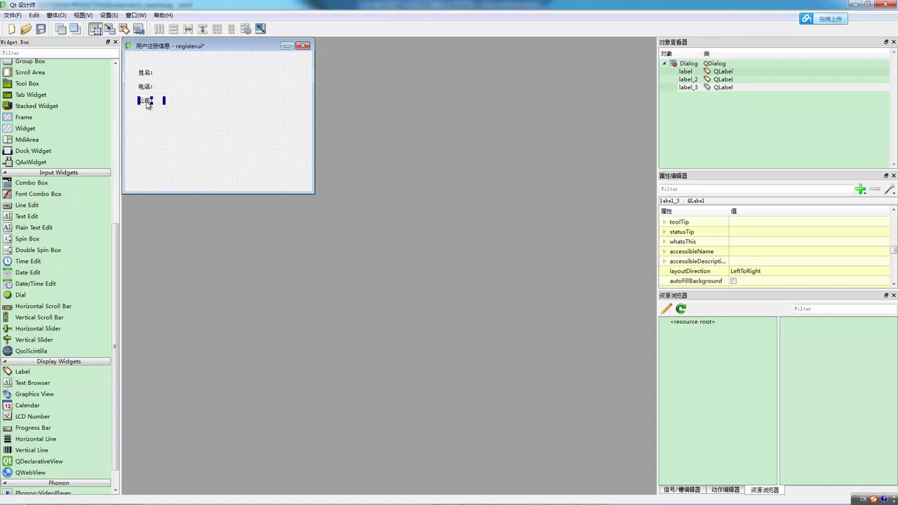
pyautogui.click(144, 112)
# Add a fourth label reading 邮箱: below the 公司: label and save the form
pyautogui.moveTo(25, 375); pyautogui.dragTo(142, 117)
pyautogui.doubleClick(150, 114)
pyautogui.write('邮箱:')
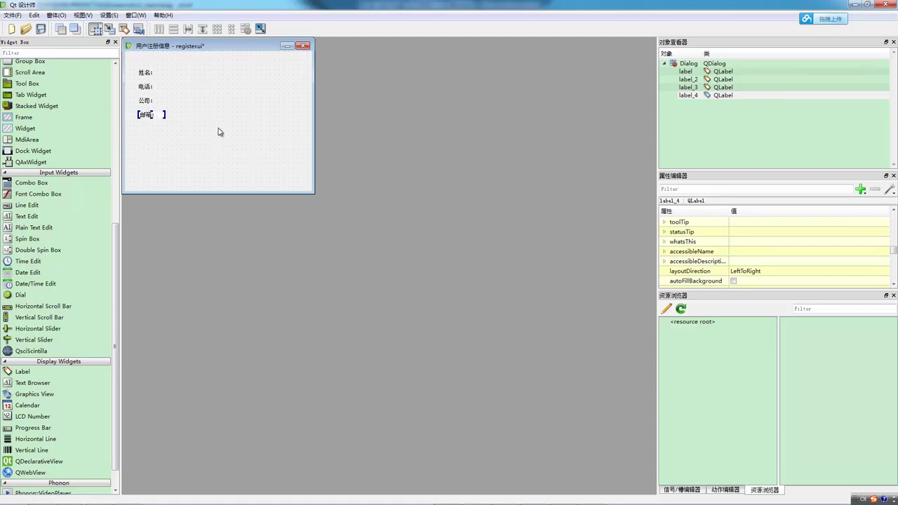
pyautogui.click(217, 133)
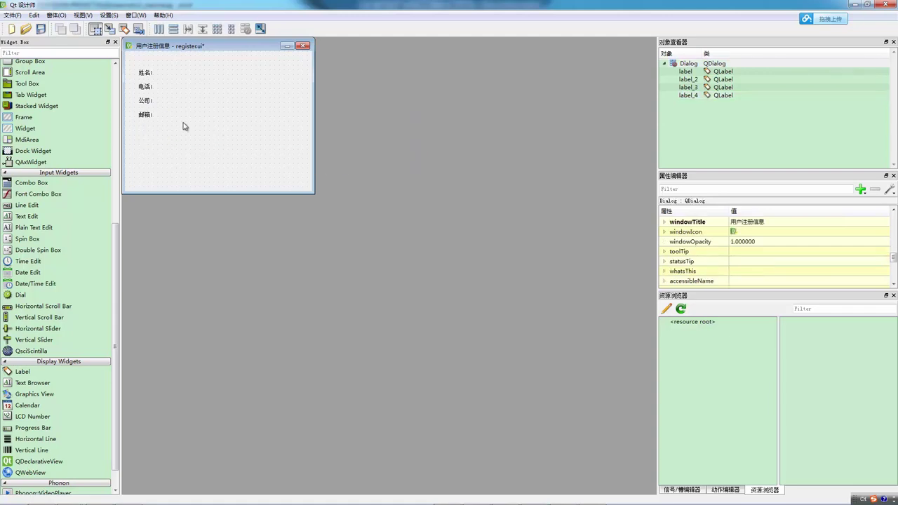
pyautogui.click(41, 29)
# Place a Line Edit beside each of the 姓名, 电话, 公司 and 邮箱 labels and save the form
pyautogui.moveTo(24, 207); pyautogui.dragTo(160, 74)
pyautogui.moveTo(26, 205); pyautogui.dragTo(161, 90)
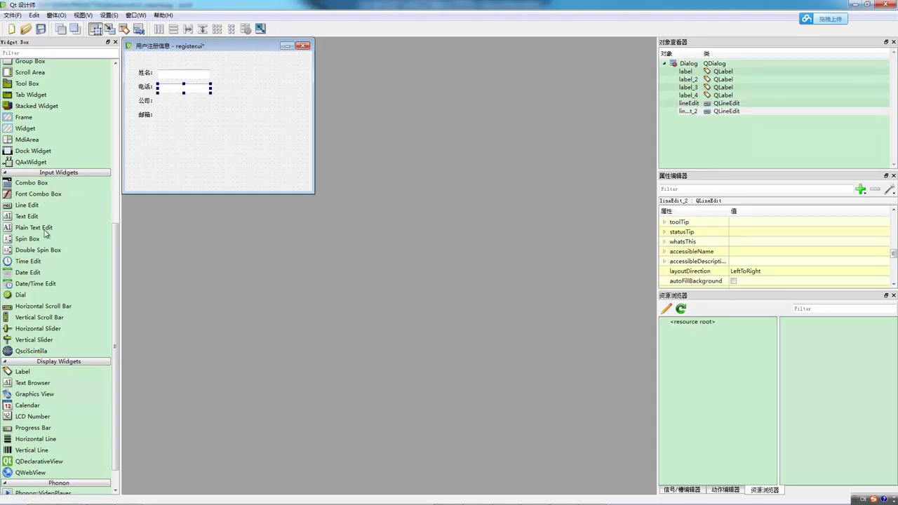
pyautogui.moveTo(28, 205); pyautogui.dragTo(160, 105)
pyautogui.moveTo(32, 205); pyautogui.dragTo(160, 113)
pyautogui.click(201, 142)
pyautogui.click(41, 29)
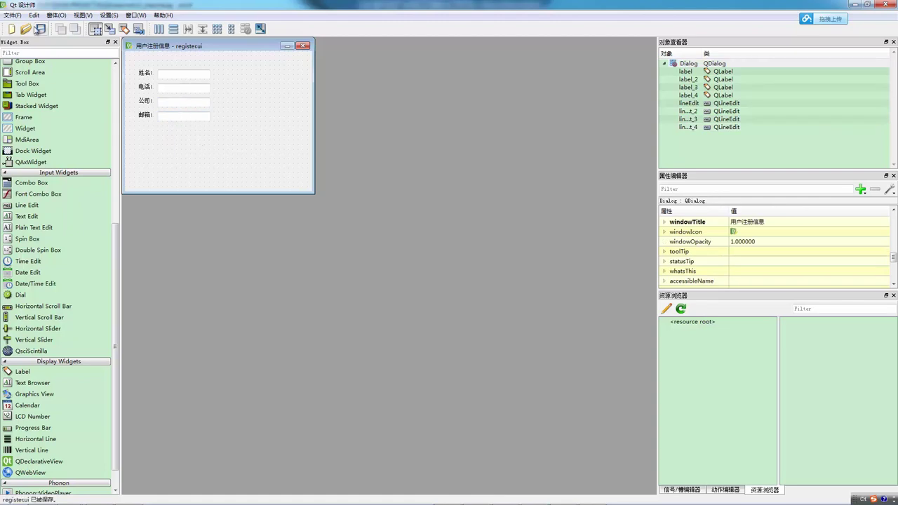
# Widen all four line edits rightward to about 280 px, ending near the dialog's right edge, and save the form
pyautogui.click(194, 76)
pyautogui.moveTo(210, 73); pyautogui.dragTo(289, 75)
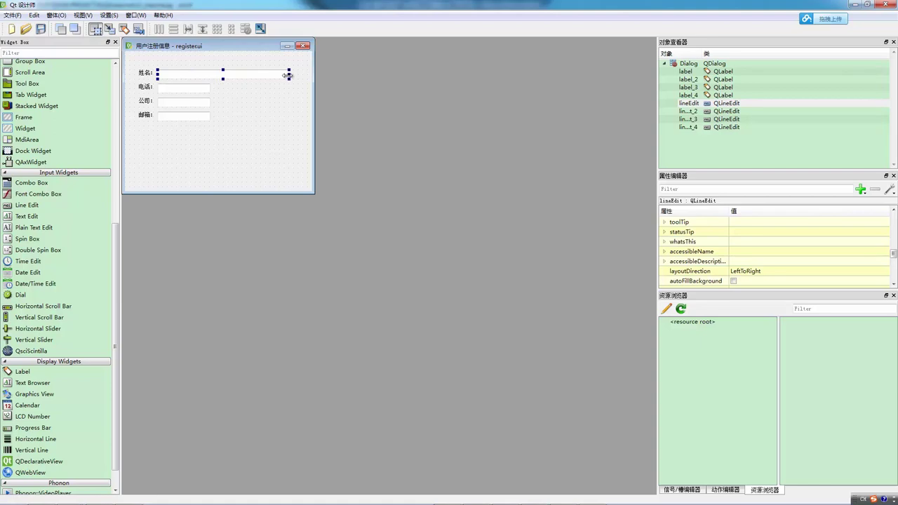
pyautogui.click(208, 90)
pyautogui.moveTo(209, 90); pyautogui.dragTo(288, 90)
pyautogui.click(206, 106)
pyautogui.moveTo(210, 102); pyautogui.dragTo(289, 104)
pyautogui.click(202, 118)
pyautogui.moveTo(210, 118); pyautogui.dragTo(289, 118)
pyautogui.click(284, 130)
pyautogui.click(40, 29)
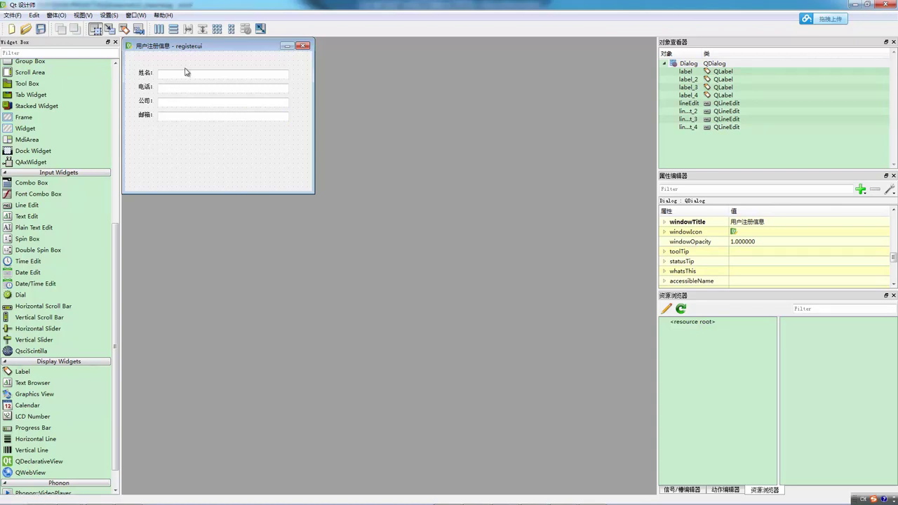
pyautogui.click(40, 29)
# Add a Push Button labelled 提交 in the dialog's lower-right area and save the form
pyautogui.moveTo(136, 66); pyautogui.dragTo(298, 146)
pyautogui.click(260, 155)
pyautogui.moveTo(117, 242); pyautogui.dragTo(109, 87)
pyautogui.moveTo(33, 163); pyautogui.dragTo(260, 174)
pyautogui.doubleClick(268, 168)
pyautogui.write('提交')
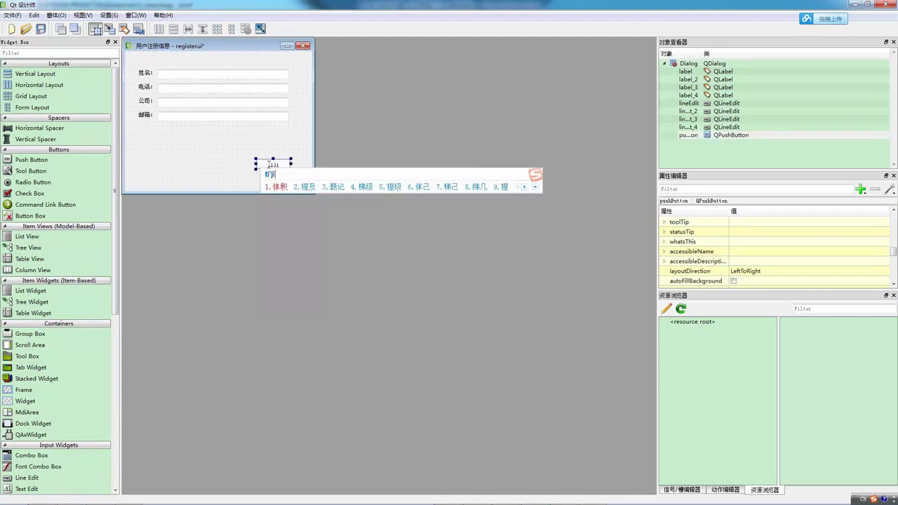
pyautogui.click(256, 172)
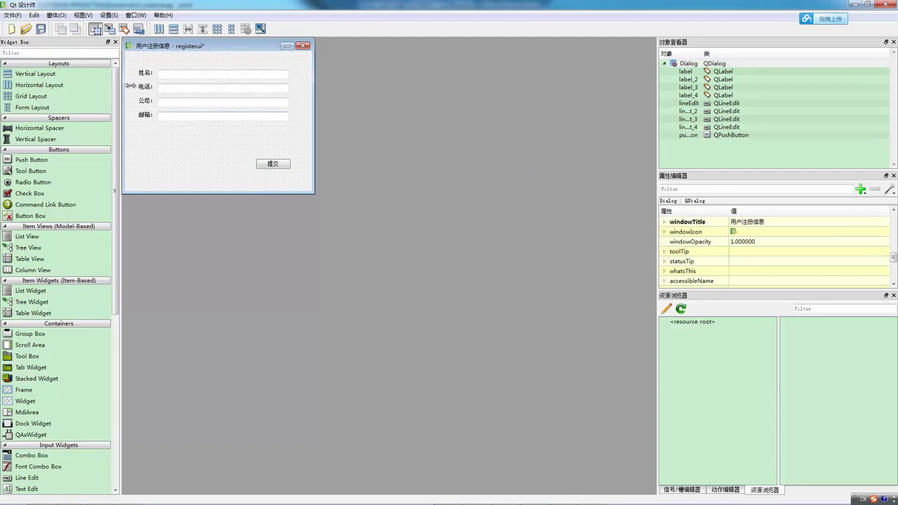
pyautogui.click(41, 29)
# Move the 提交 button left, add a second Push Button labelled 取消 to its right, and save the form
pyautogui.moveTo(268, 164); pyautogui.dragTo(233, 164)
pyautogui.click(184, 163)
pyautogui.moveTo(38, 164); pyautogui.dragTo(267, 169)
pyautogui.click(264, 166)
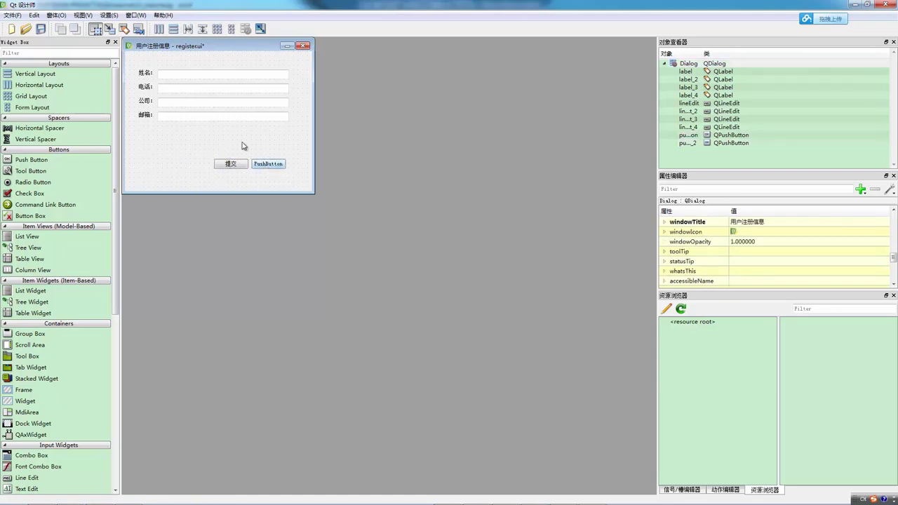
pyautogui.doubleClick(267, 165)
pyautogui.write('取消')
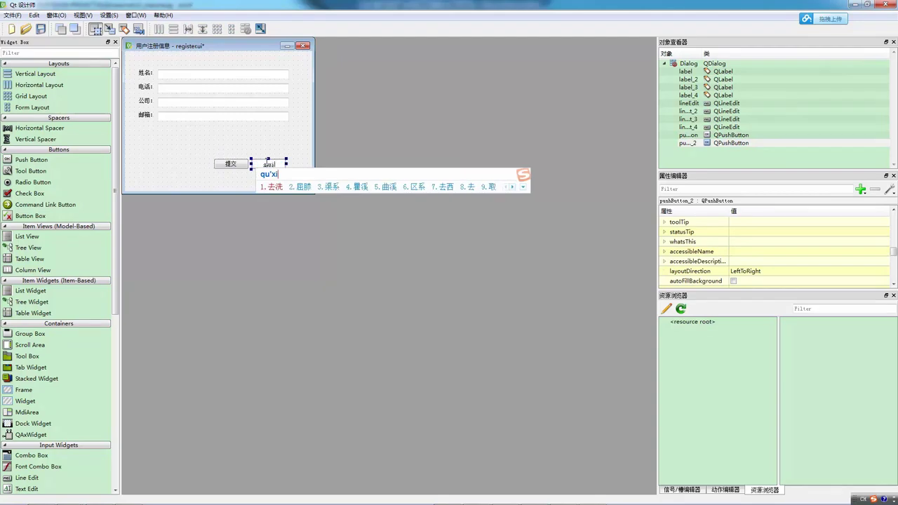
pyautogui.click(245, 150)
pyautogui.click(41, 29)
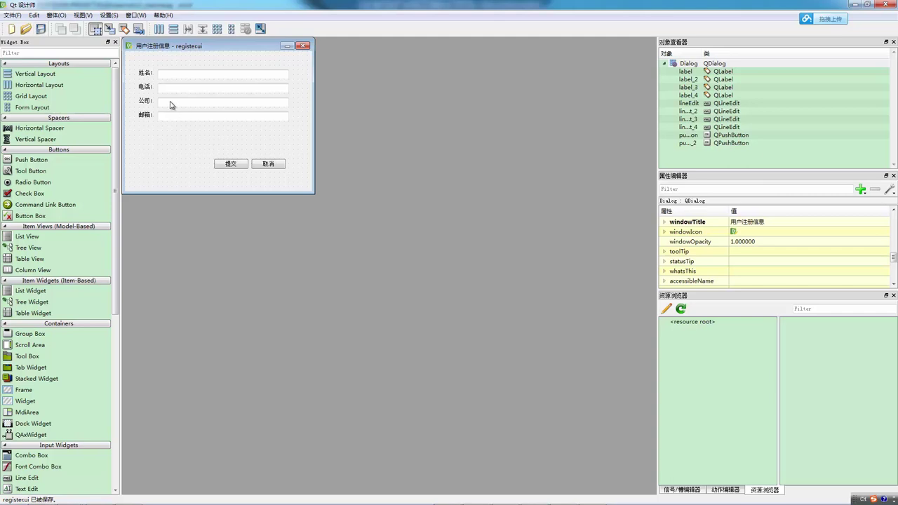
# Add a 12pt 楷体 font to the 取消 button's style sheet
pyautogui.moveTo(201, 144); pyautogui.dragTo(290, 184)
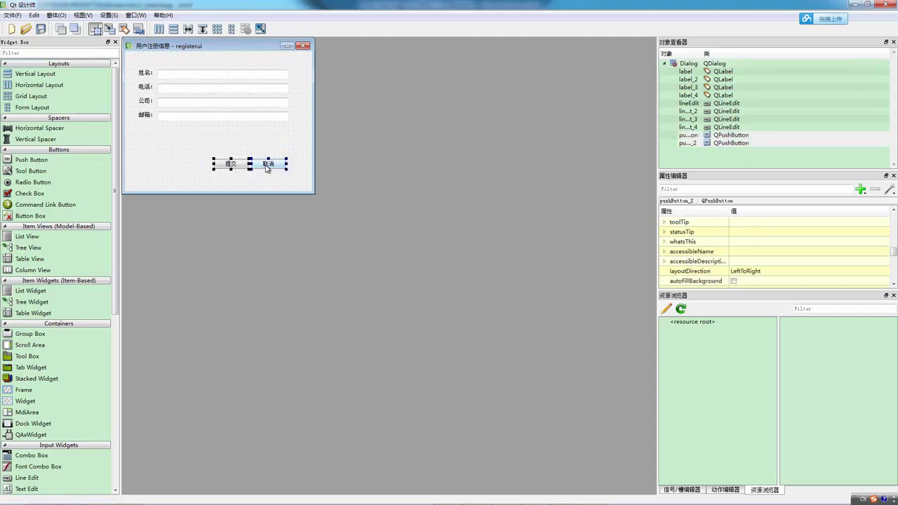
pyautogui.rightClick(266, 166)
pyautogui.click(306, 243)
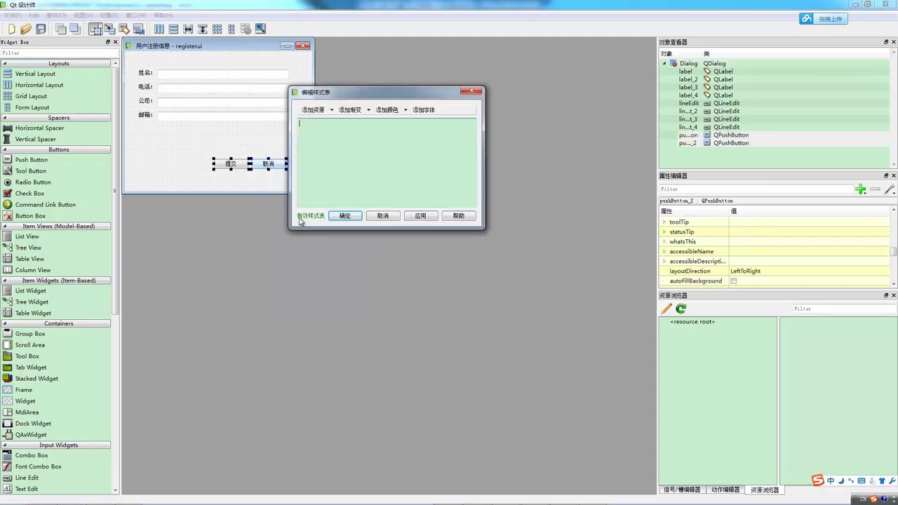
pyautogui.click(425, 113)
pyautogui.moveTo(384, 112); pyautogui.dragTo(385, 160)
pyautogui.click(368, 148)
pyautogui.click(470, 157)
pyautogui.click(442, 236)
pyautogui.click(344, 215)
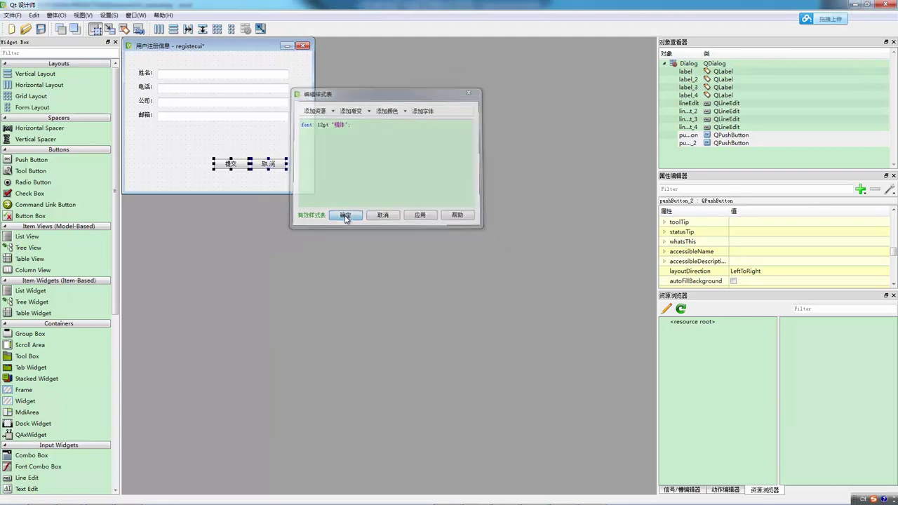
# Add the same 12pt 楷体 font to the 提交 button's style sheet and save the form
pyautogui.click(190, 167)
pyautogui.click(231, 165)
pyautogui.rightClick(230, 165)
pyautogui.click(278, 234)
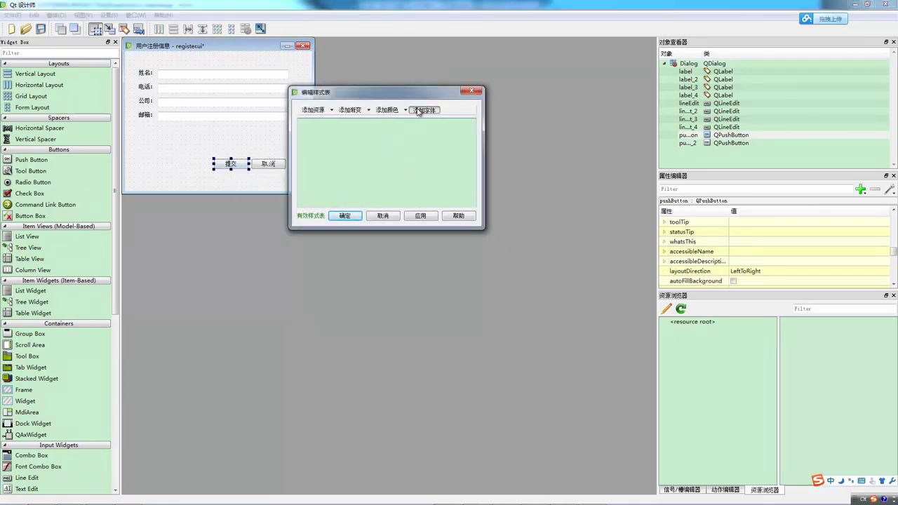
pyautogui.click(424, 109)
pyautogui.moveTo(385, 118); pyautogui.dragTo(387, 175)
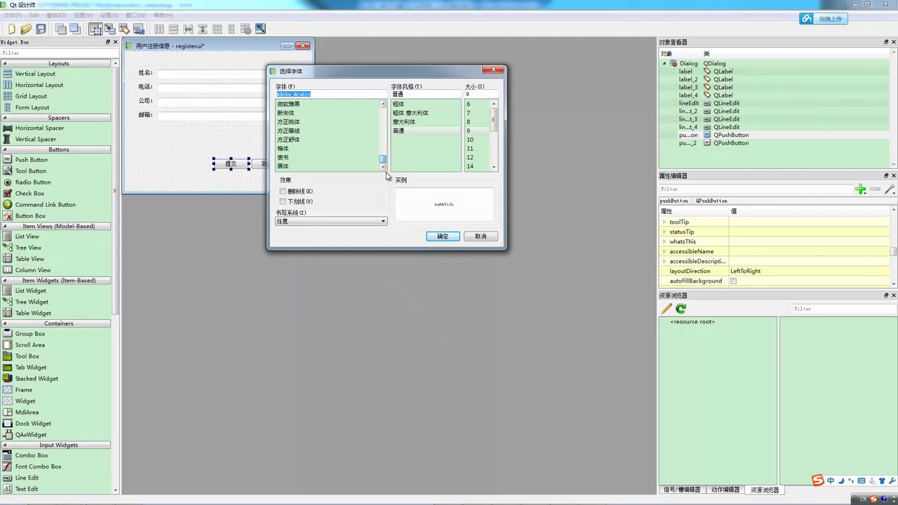
pyautogui.click(288, 148)
pyautogui.click(469, 157)
pyautogui.click(442, 237)
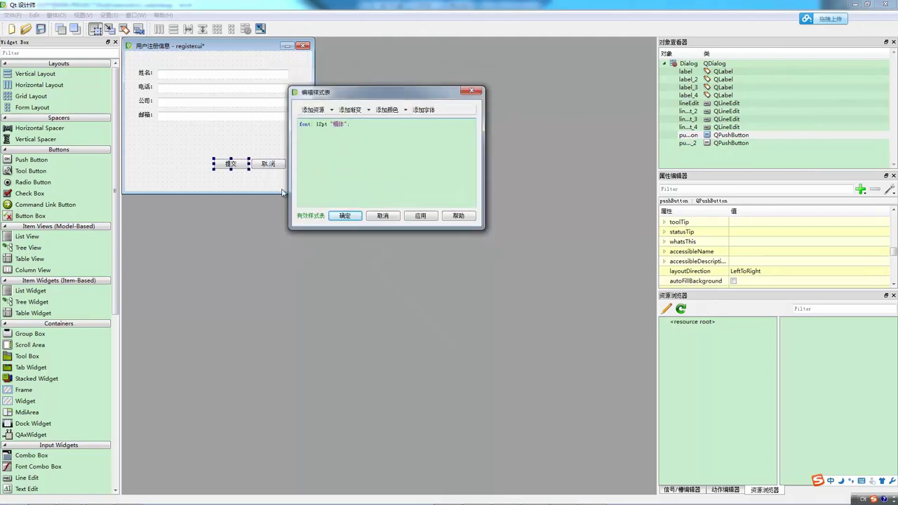
pyautogui.click(344, 217)
pyautogui.click(247, 190)
pyautogui.hotkey('ctrl', 's')
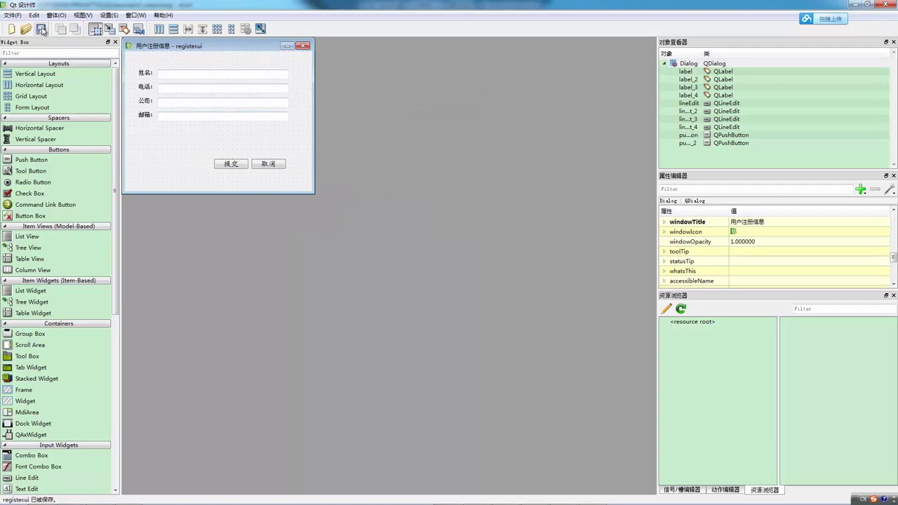
pyautogui.click(145, 74)
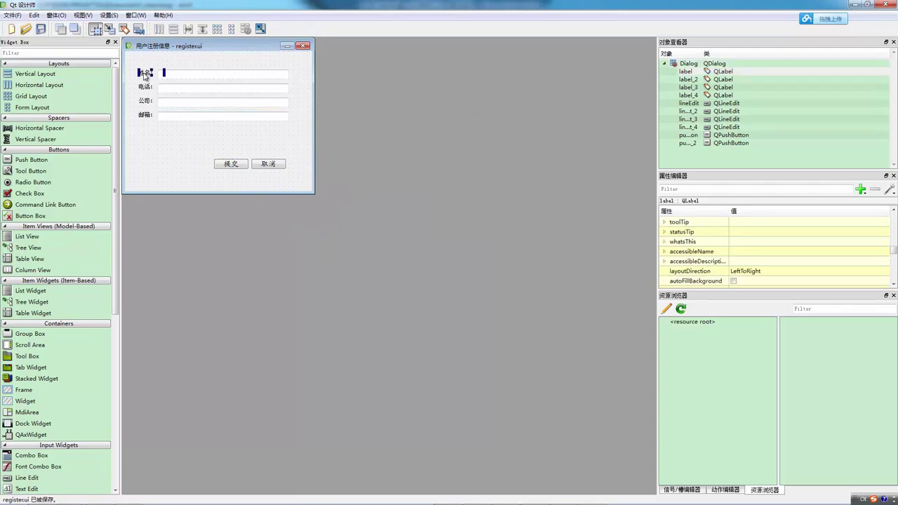
pyautogui.rightClick(145, 76)
pyautogui.click(271, 140)
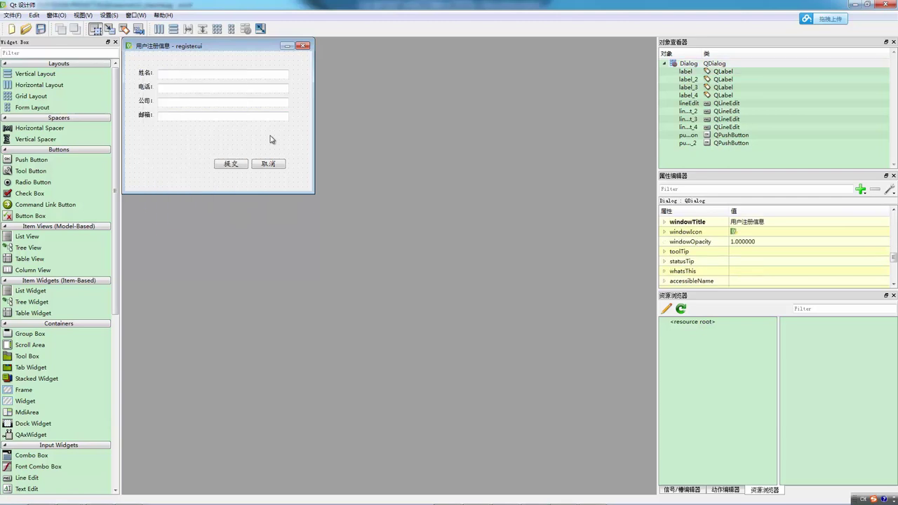
pyautogui.click(43, 30)
pyautogui.click(40, 29)
# Switch to eric4 and compile the register.ui form into Python code
pyautogui.moveTo(243, 499)
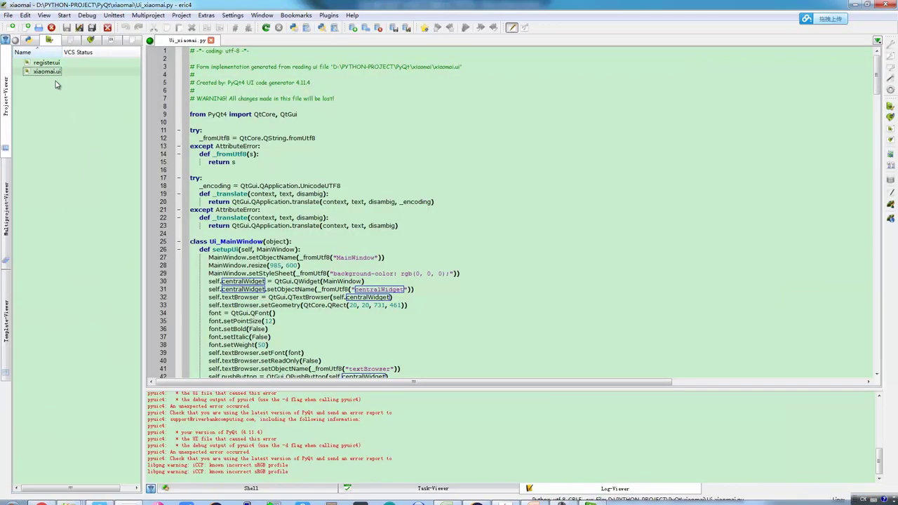
pyautogui.rightClick(44, 62)
pyautogui.click(65, 60)
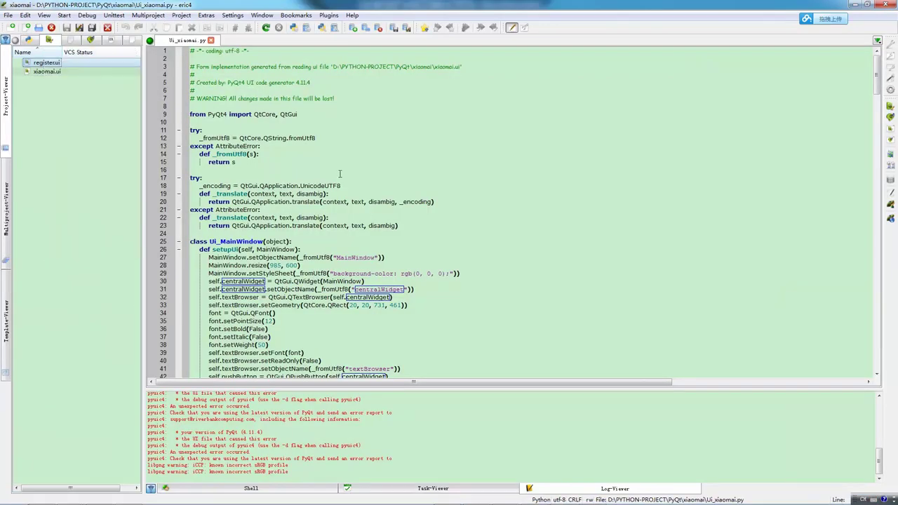
pyautogui.click(499, 261)
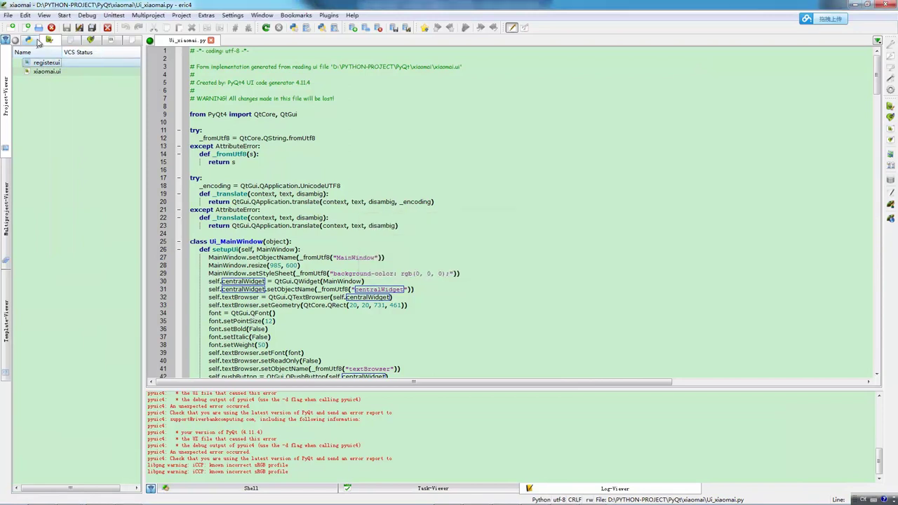
# Open the generated Ui_register.py and run it as a script with the default run options
pyautogui.doubleClick(52, 71)
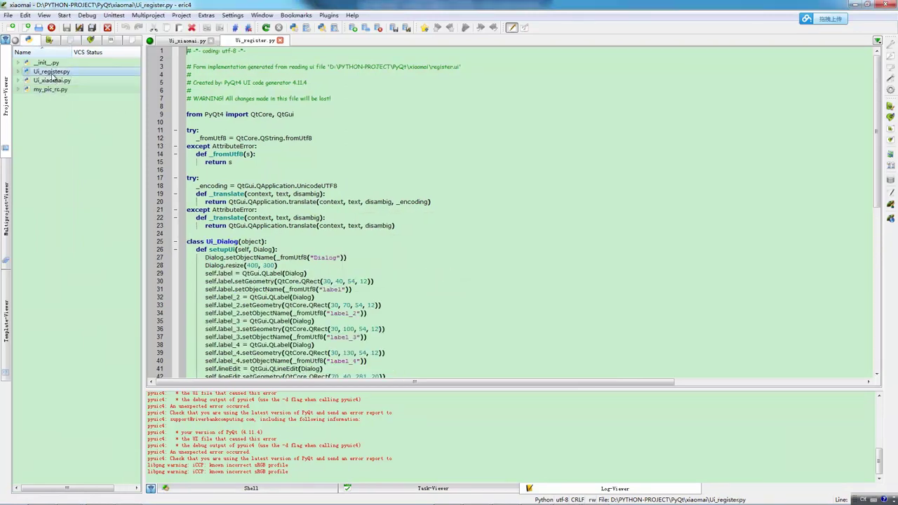
pyautogui.click(453, 216)
pyautogui.press('F2')
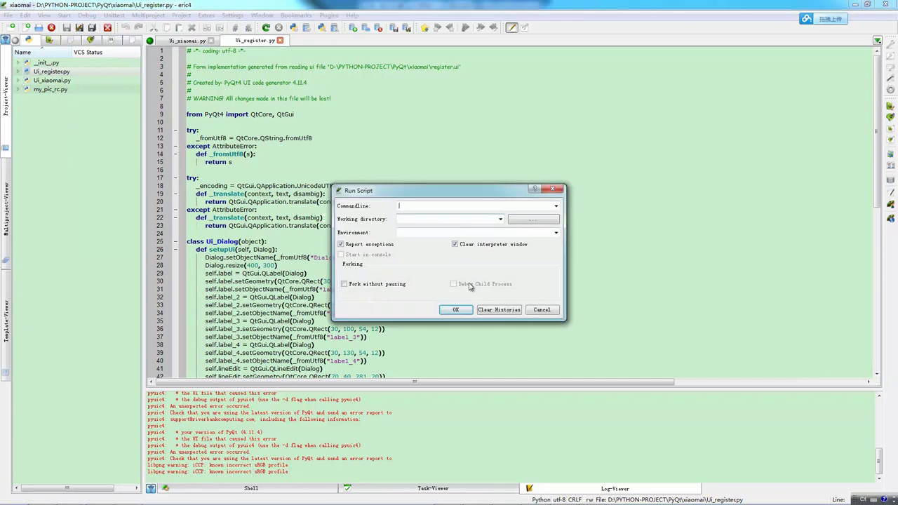
pyautogui.press('Return')
# Try the 邮箱 field and the 取消 button in the running 用户注册信息 dialog, and end the program
pyautogui.moveTo(429, 179); pyautogui.dragTo(403, 117)
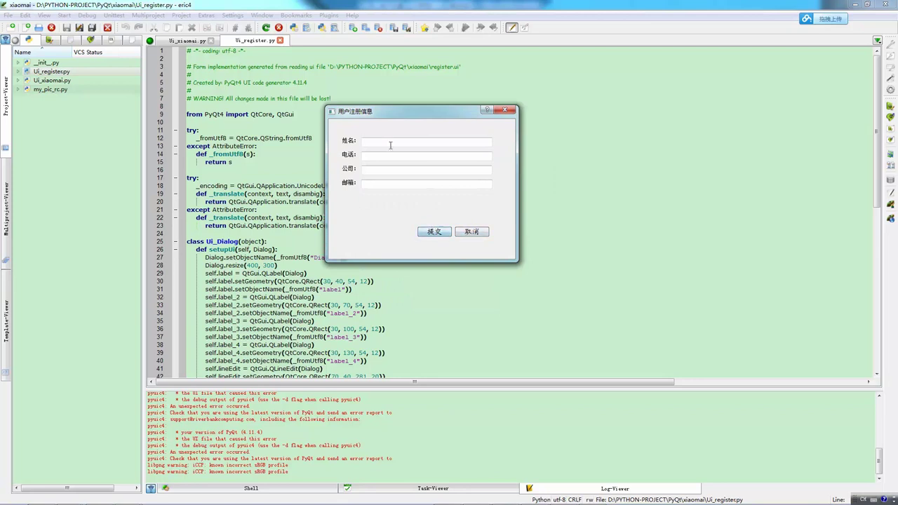
pyautogui.click(380, 180)
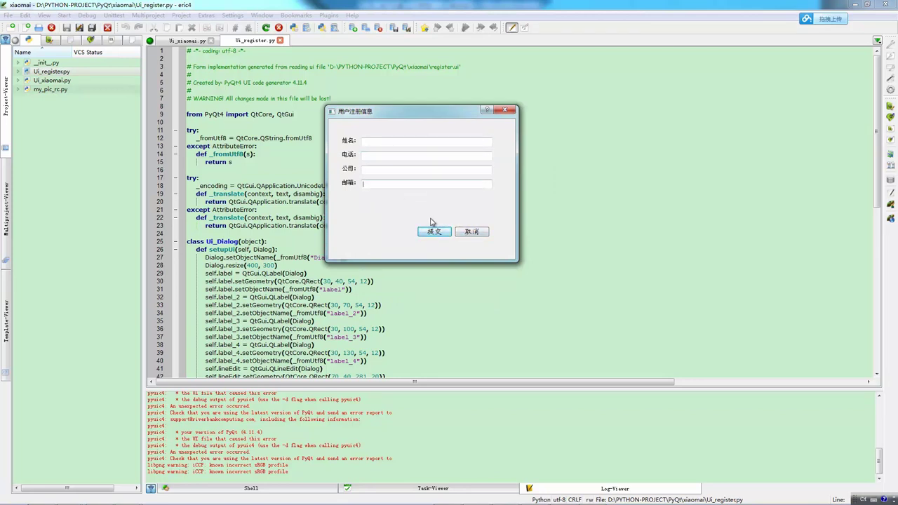
pyautogui.click(473, 233)
pyautogui.click(505, 111)
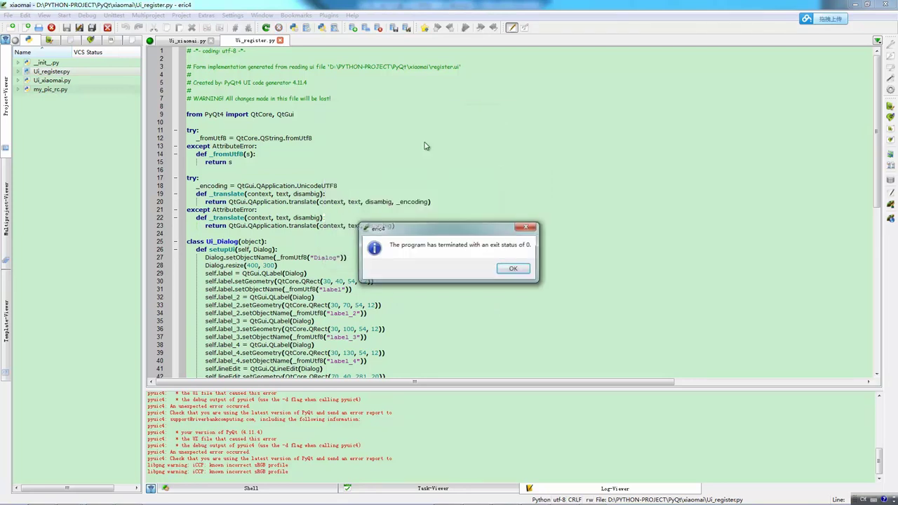
pyautogui.click(514, 269)
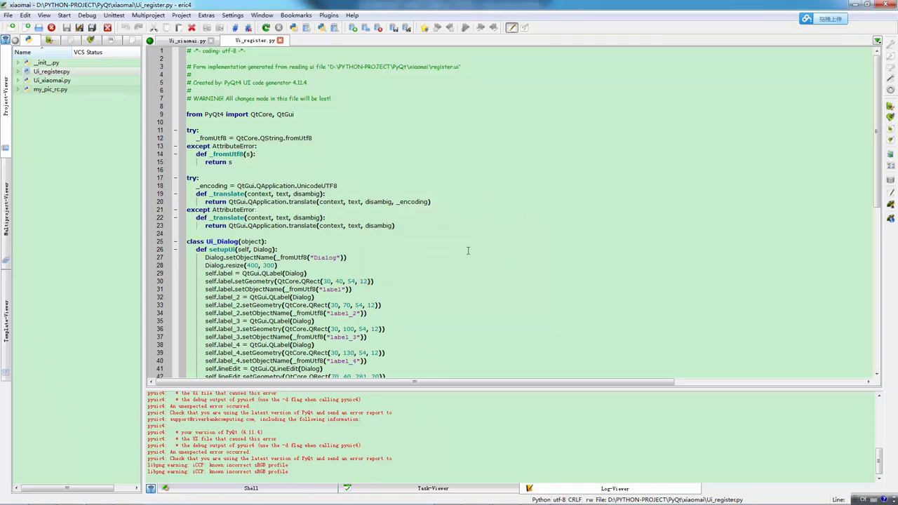
# Review the end of the generated Ui_register.py code, and switch to Eclipse to examine the register button slots in my_tts.py
pyautogui.scroll(-14, 468, 251)
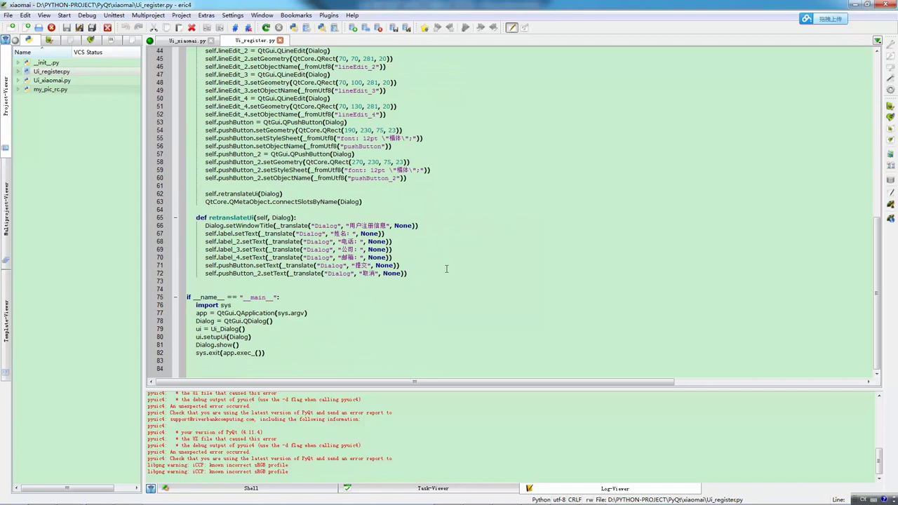
pyautogui.moveTo(363, 504)
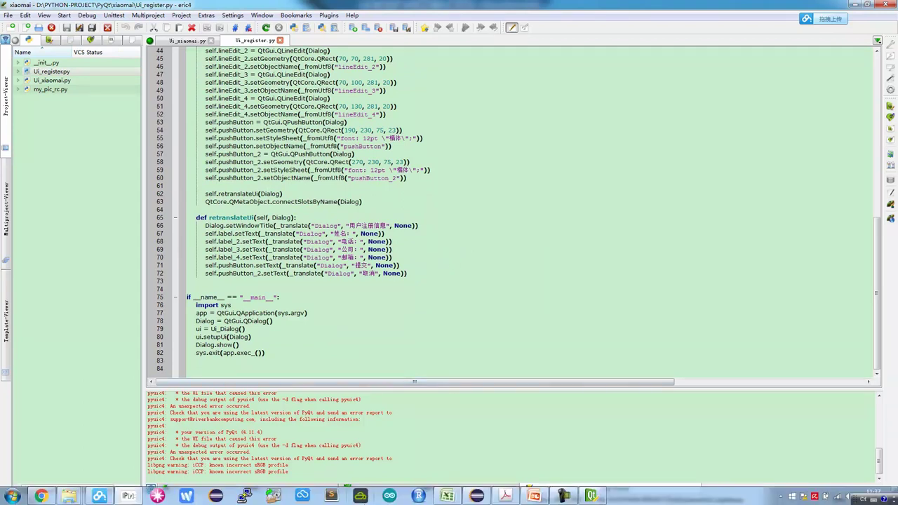
pyautogui.click(476, 496)
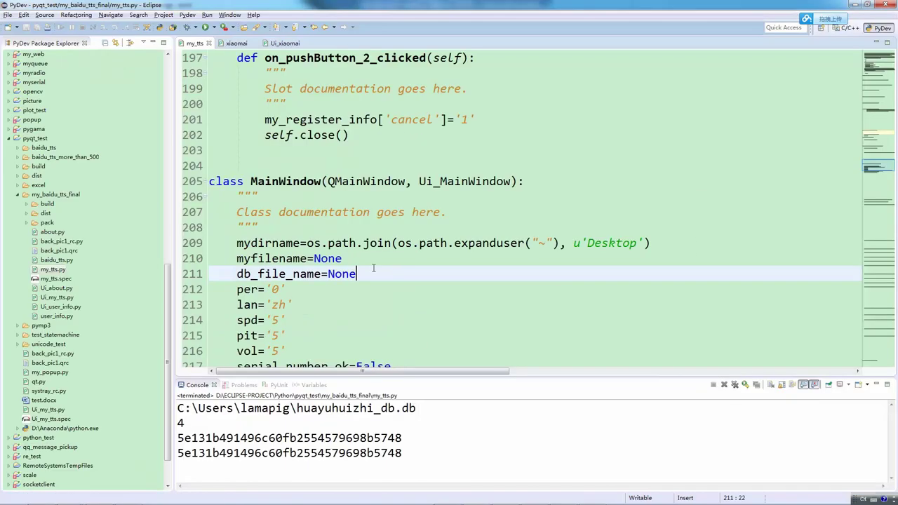
pyautogui.scroll(7, 373, 270)
pyautogui.scroll(-6, 373, 270)
pyautogui.scroll(4, 376, 264)
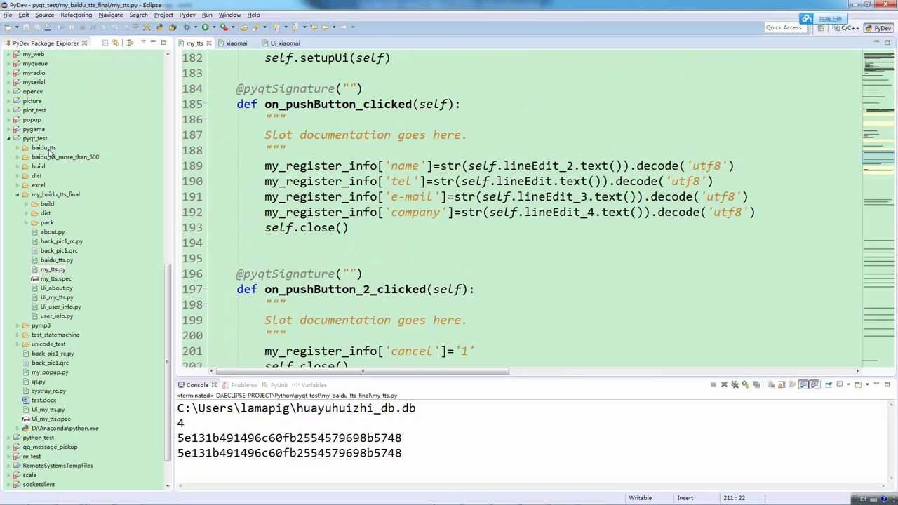
# Collapse the pyqt_test project and locate xiaomai.py in the my_xiaomai folder of maizi_pyqt_test
pyautogui.click(9, 141)
pyautogui.moveTo(170, 242); pyautogui.dragTo(165, 118)
pyautogui.scroll(-1, 165, 118)
pyautogui.click(54, 204)
# Switch to Windows Explorer and copy the Ui_register Python file from D:\PYTHON-PROJECT\PyQt\xiaomai
pyautogui.moveTo(74, 498)
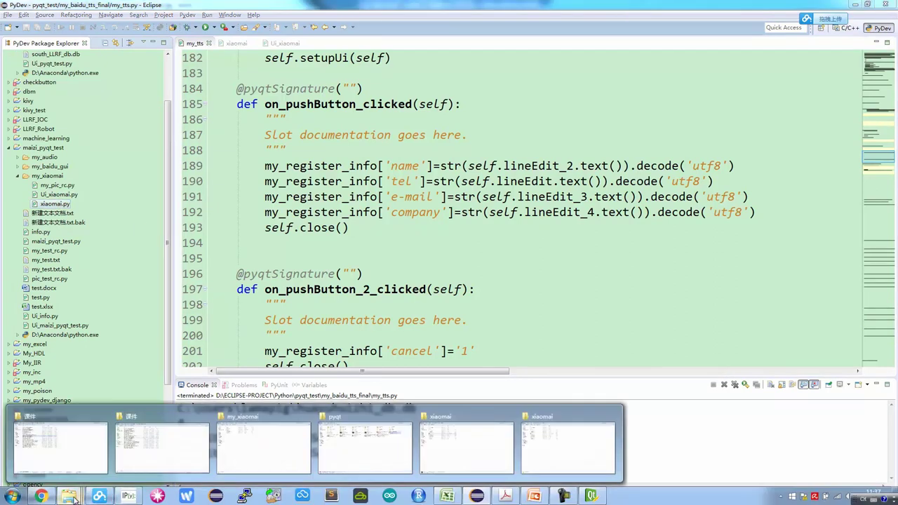
pyautogui.click(357, 449)
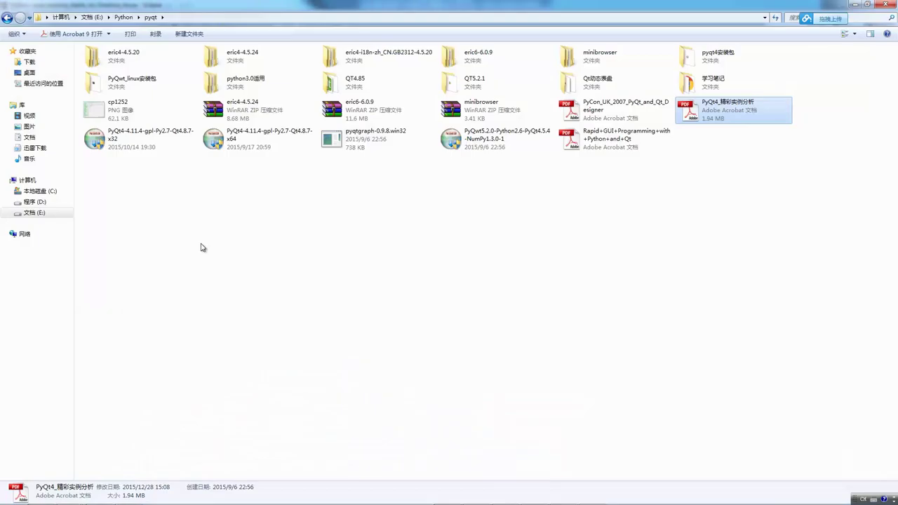
pyautogui.click(36, 202)
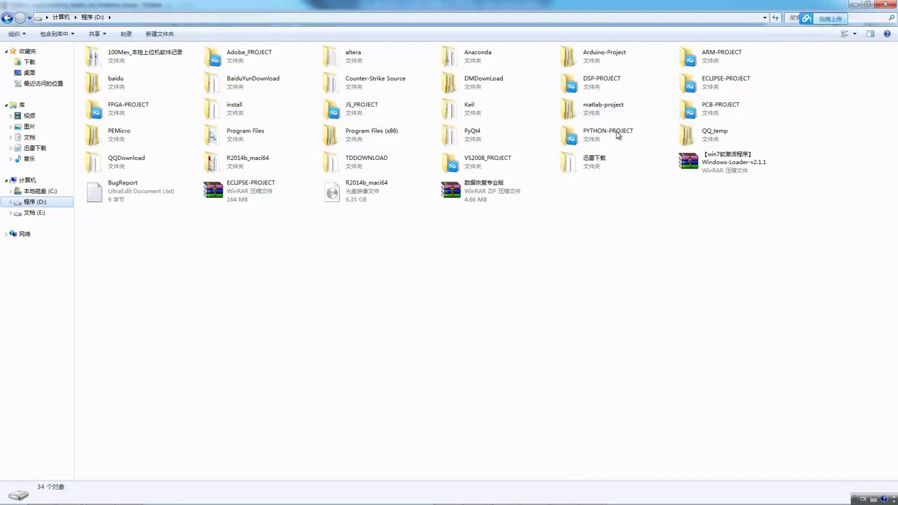
pyautogui.doubleClick(593, 143)
pyautogui.doubleClick(123, 92)
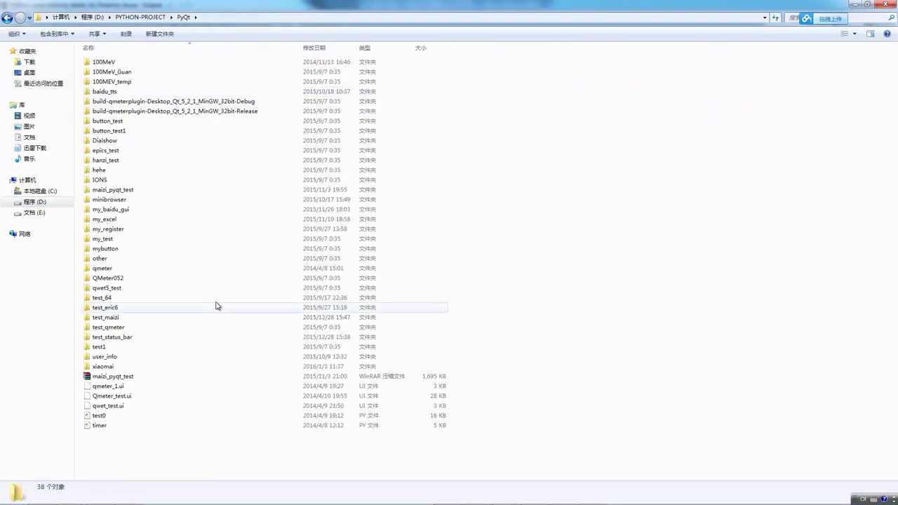
pyautogui.doubleClick(138, 367)
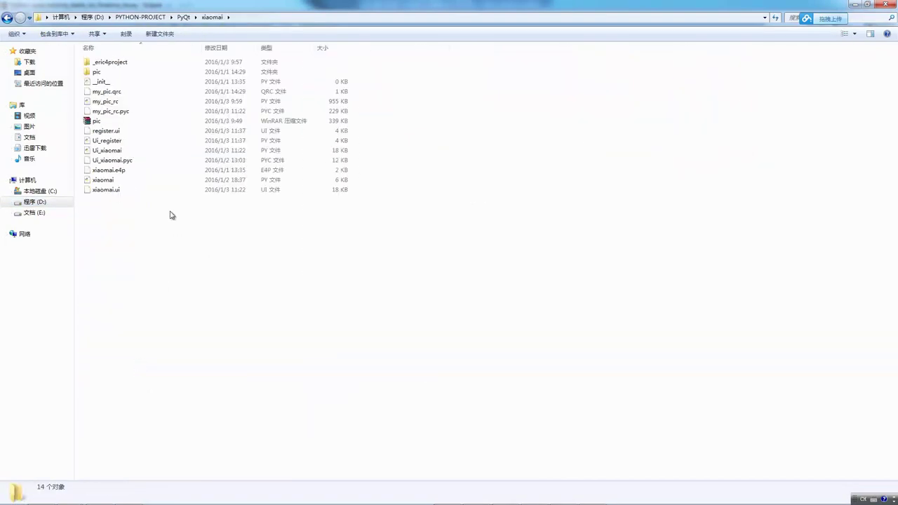
pyautogui.click(114, 143)
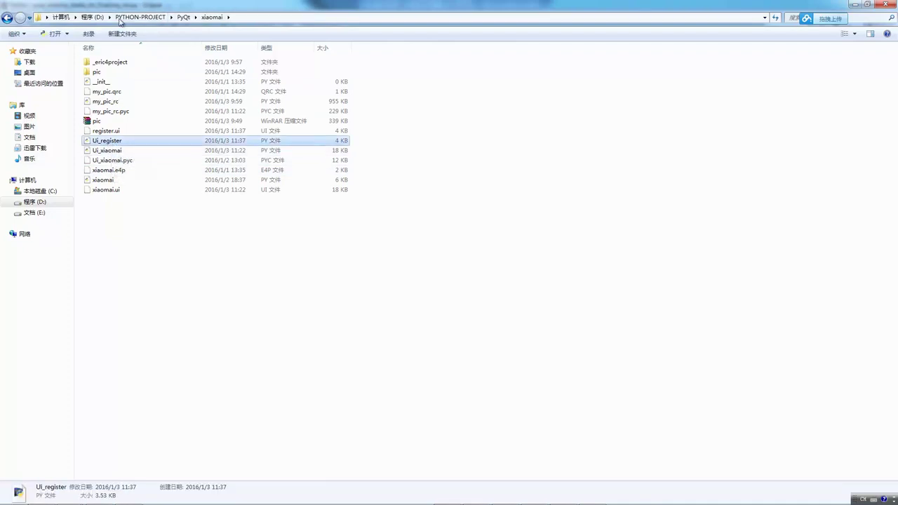
# Paste the Ui_register file into D:\ECLIPSE-PROJECT\Python\maizi_pyqt_test\my_xiaomai
pyautogui.click(94, 17)
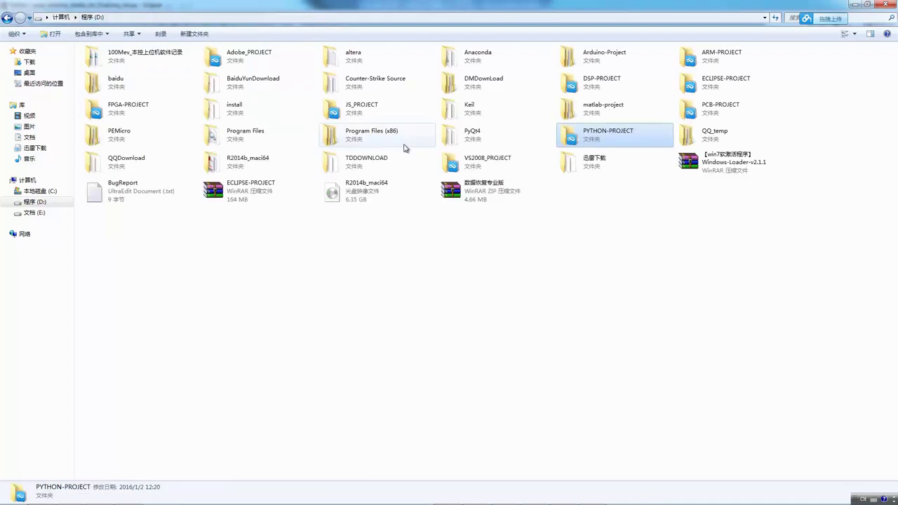
pyautogui.doubleClick(730, 84)
pyautogui.doubleClick(729, 57)
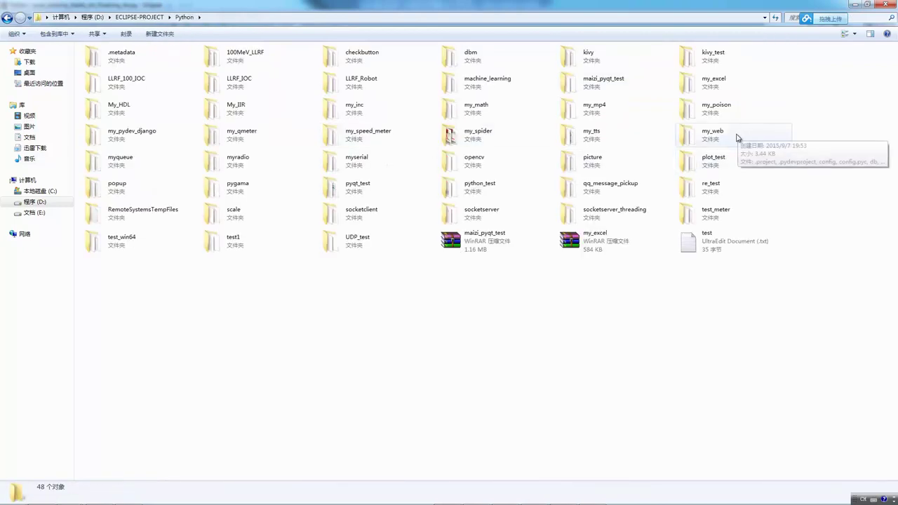
pyautogui.doubleClick(597, 80)
pyautogui.doubleClick(109, 91)
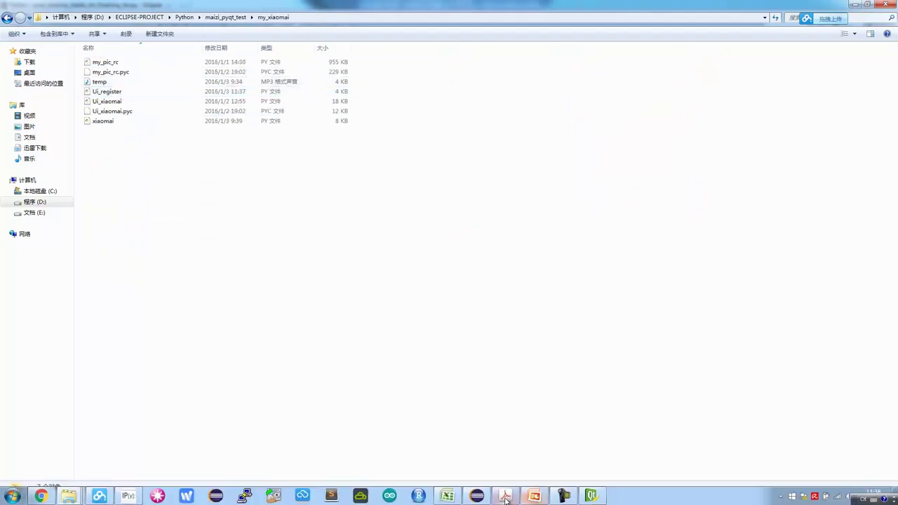
# Switch back to Eclipse and refresh the my_xiaomai folder
pyautogui.click(477, 496)
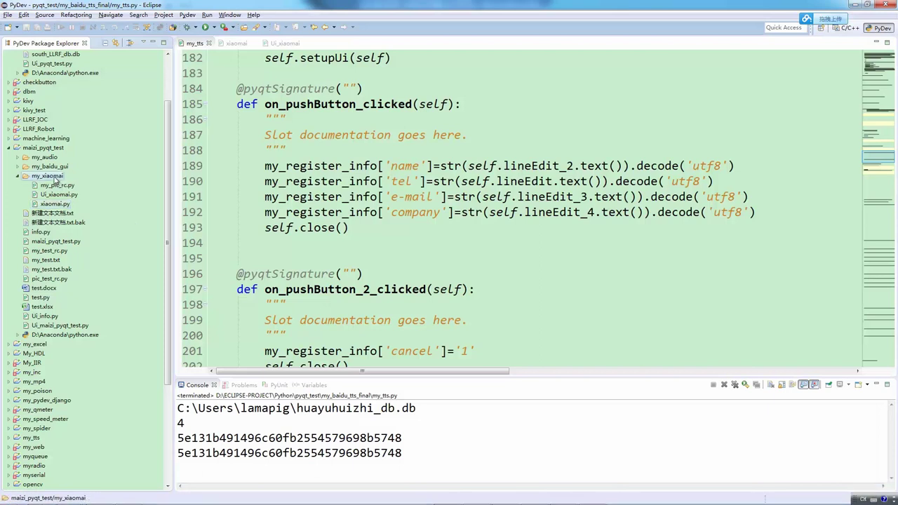
pyautogui.rightClick(54, 178)
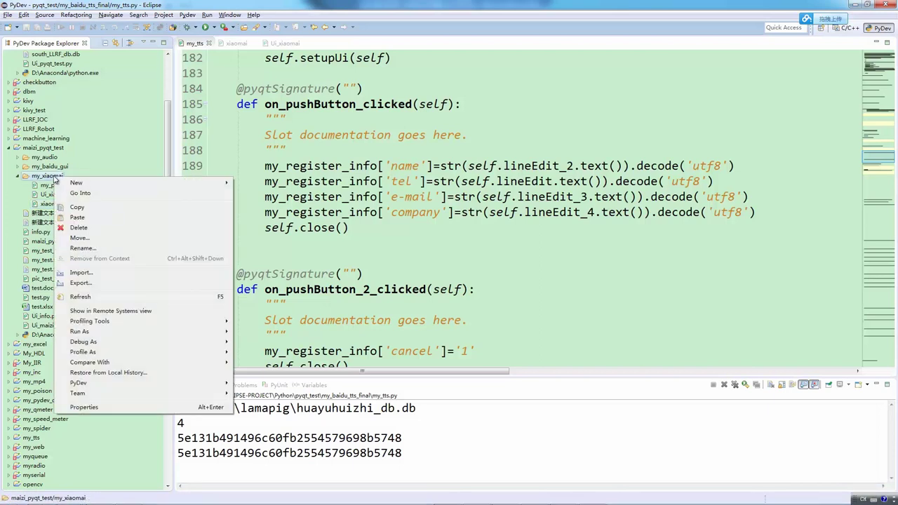
pyautogui.click(80, 297)
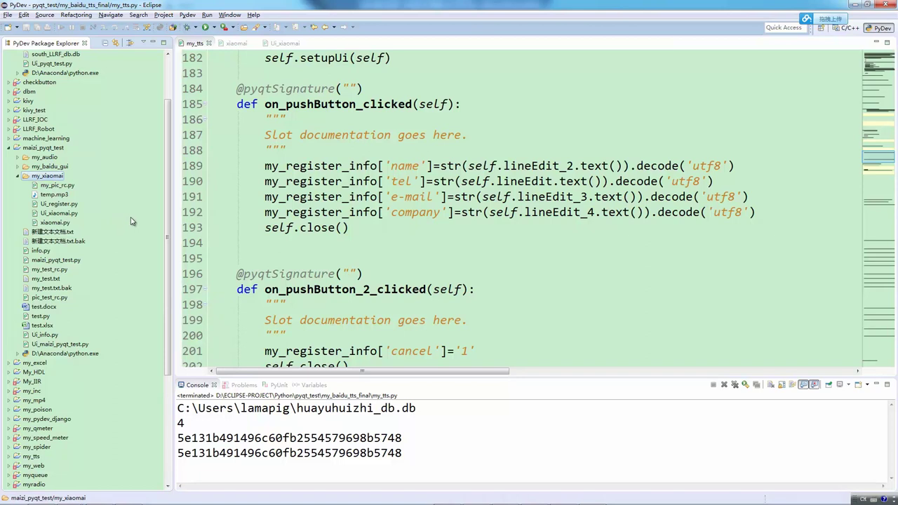
# Close the Ui_xiaomai editor and open Ui_register.py from the my_xiaomai folder
pyautogui.doubleClick(62, 214)
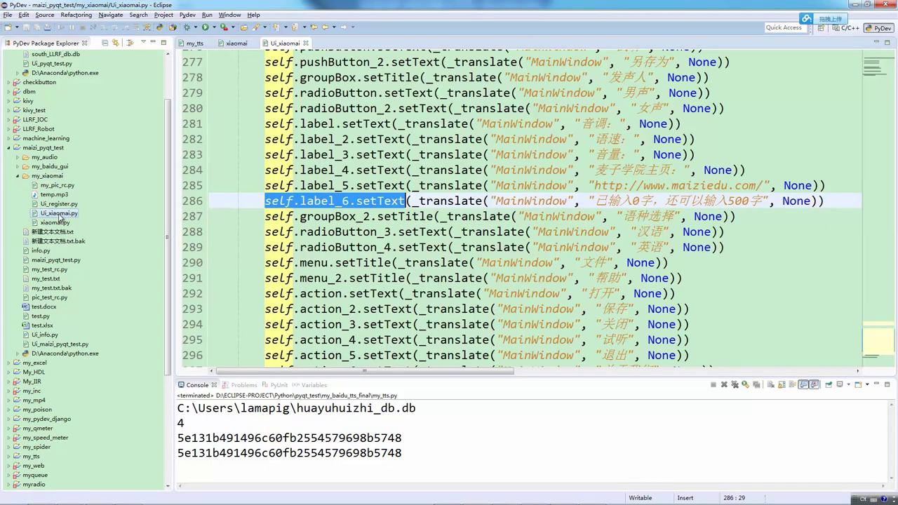
pyautogui.click(306, 42)
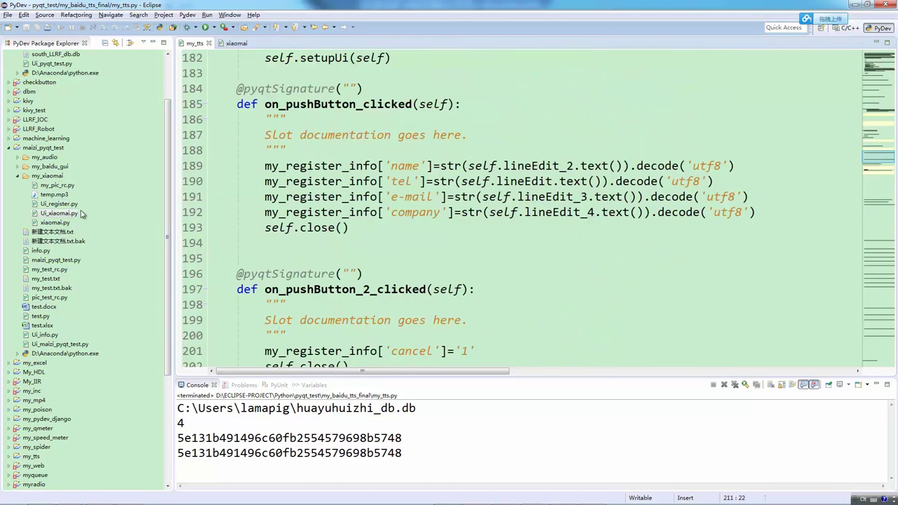
pyautogui.doubleClick(59, 204)
pyautogui.click(343, 223)
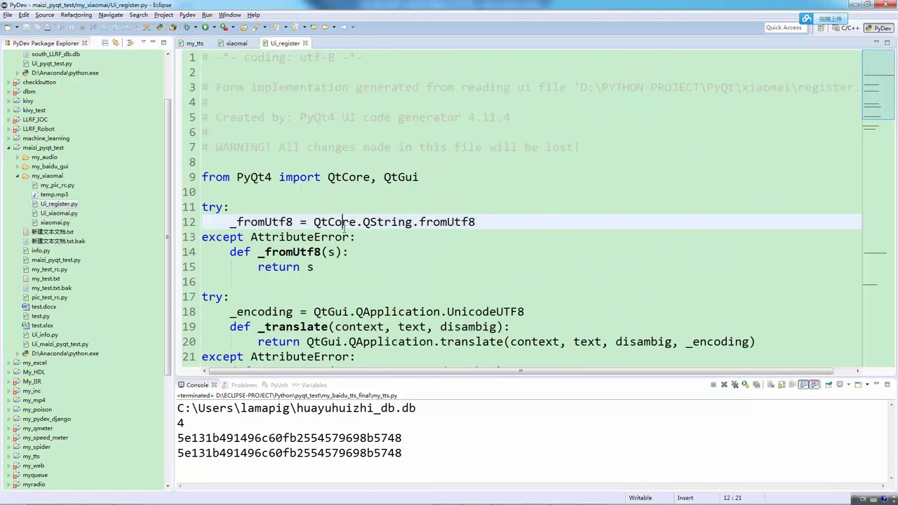
pyautogui.hotkey('ctrl', 'alt', 'Return')
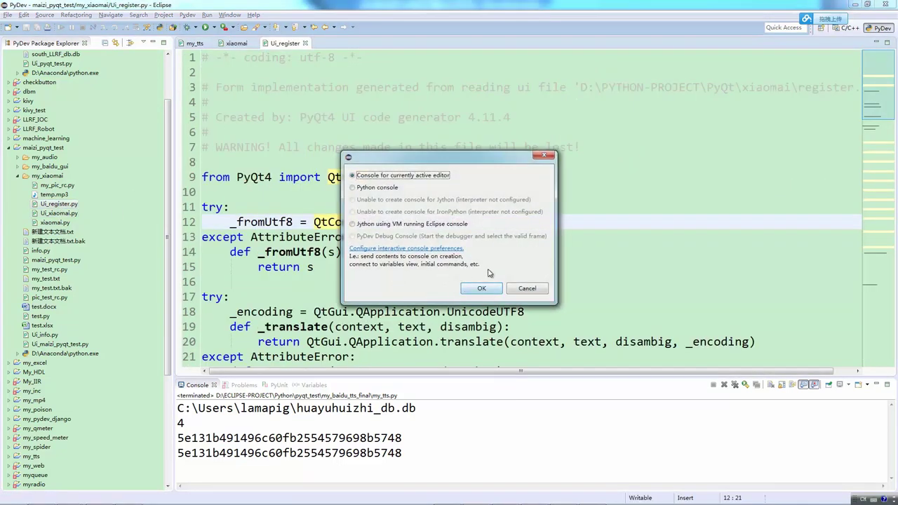
pyautogui.click(527, 288)
pyautogui.click(490, 265)
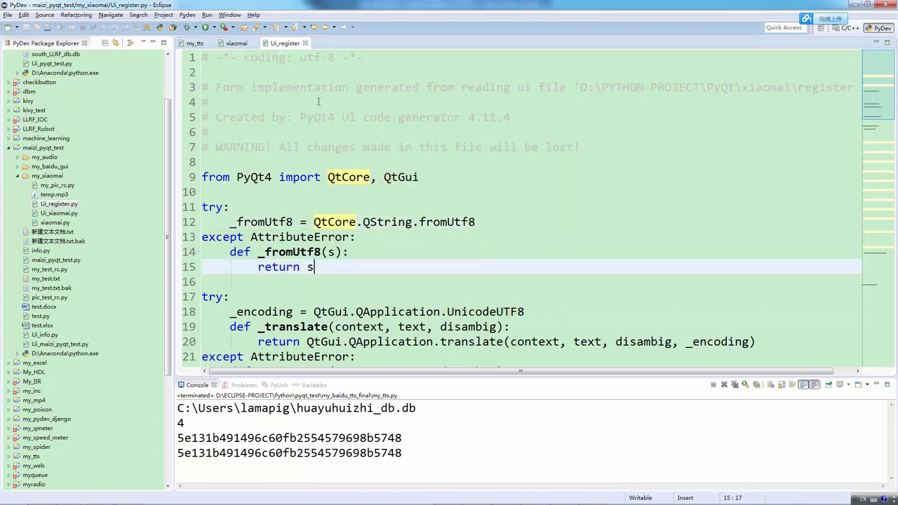
# Run Ui_register.py as a Python Run, and close the registration dialog after checking it
pyautogui.click(205, 26)
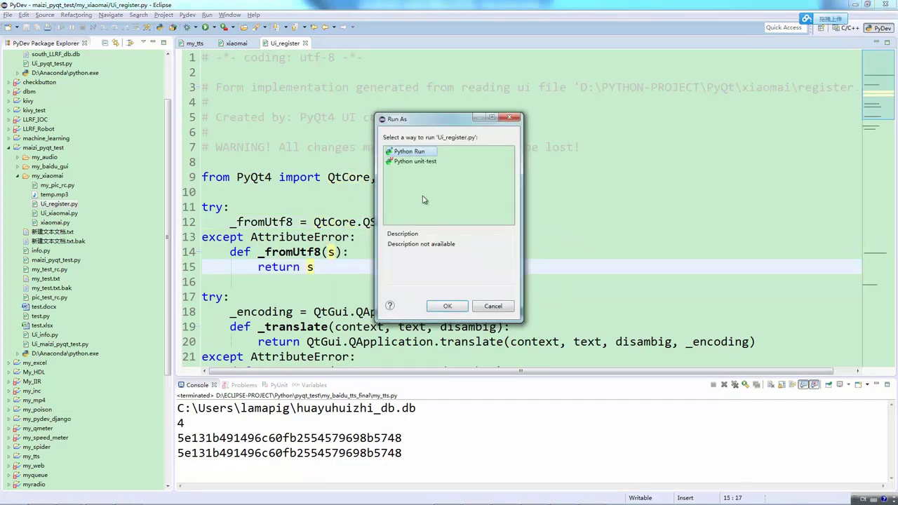
pyautogui.click(447, 307)
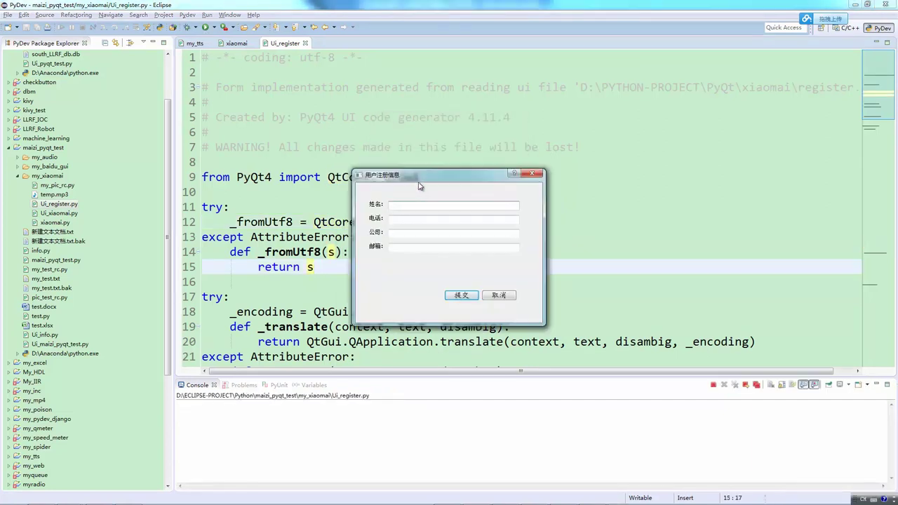
pyautogui.moveTo(404, 122); pyautogui.dragTo(377, 107)
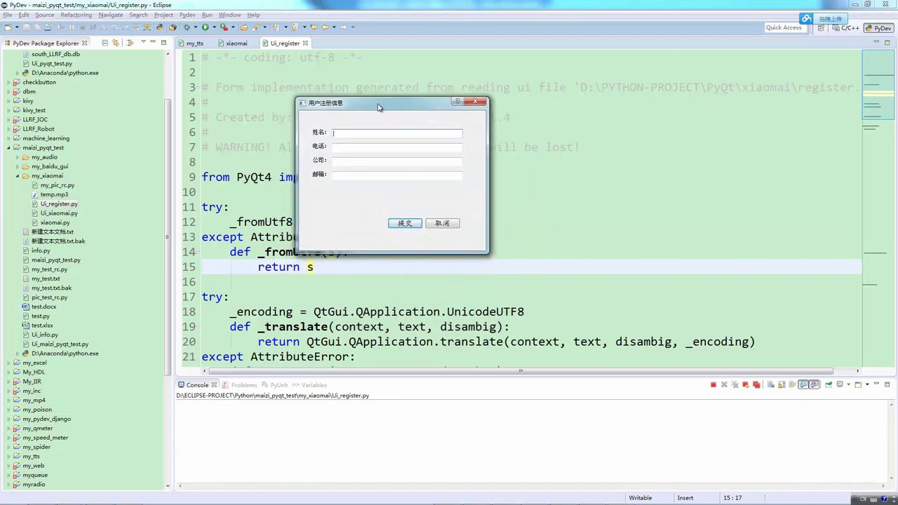
pyautogui.click(474, 103)
pyautogui.click(468, 185)
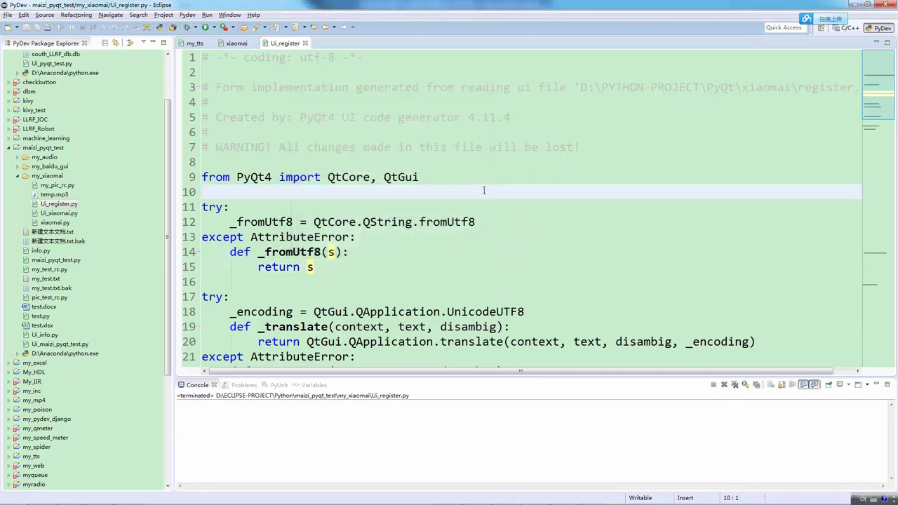
# Switch to eric4 and open the dialog code generator for the register.ui form
pyautogui.moveTo(431, 500)
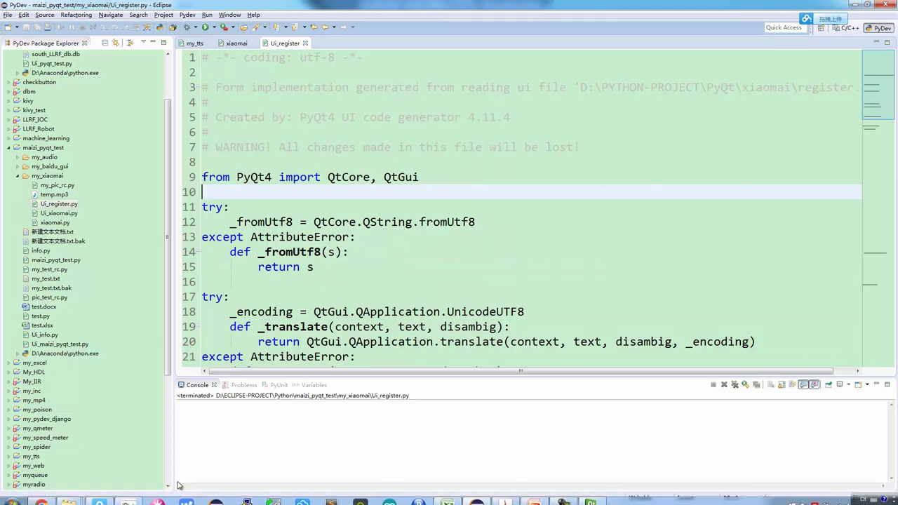
pyautogui.click(534, 497)
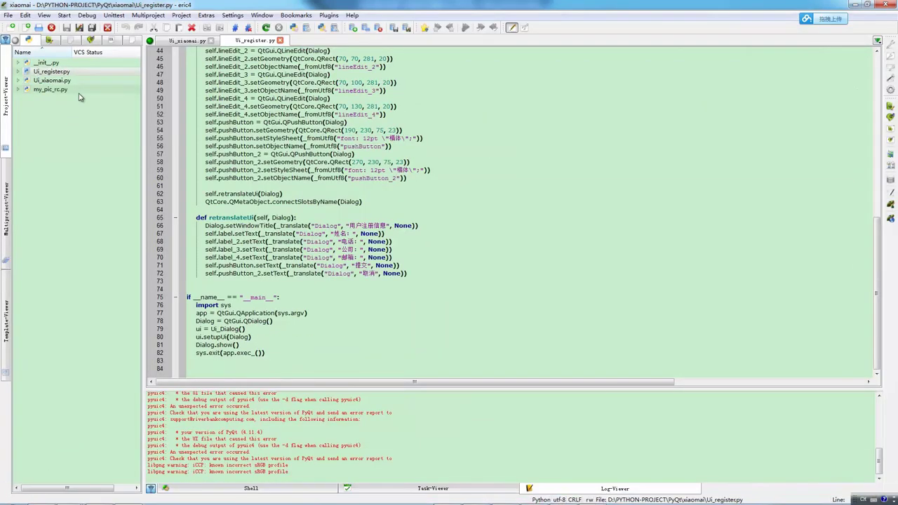
pyautogui.click(49, 40)
pyautogui.rightClick(46, 62)
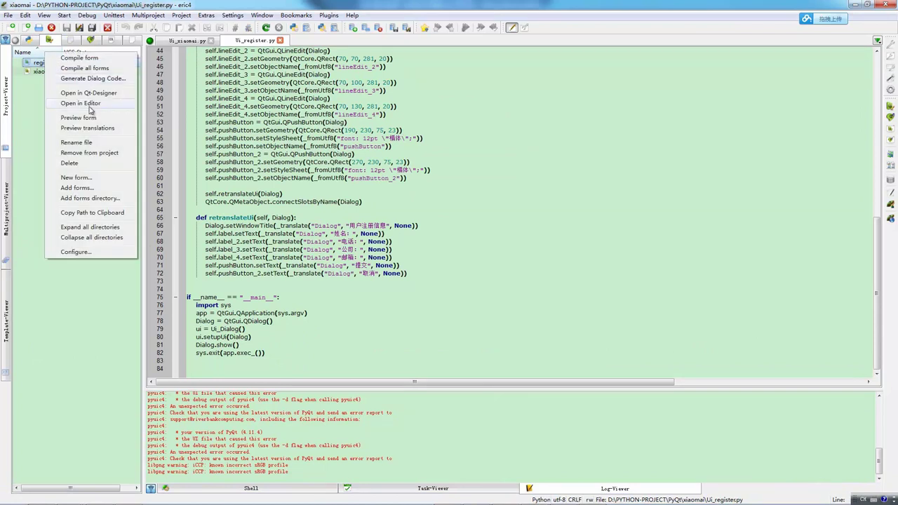
pyautogui.click(93, 78)
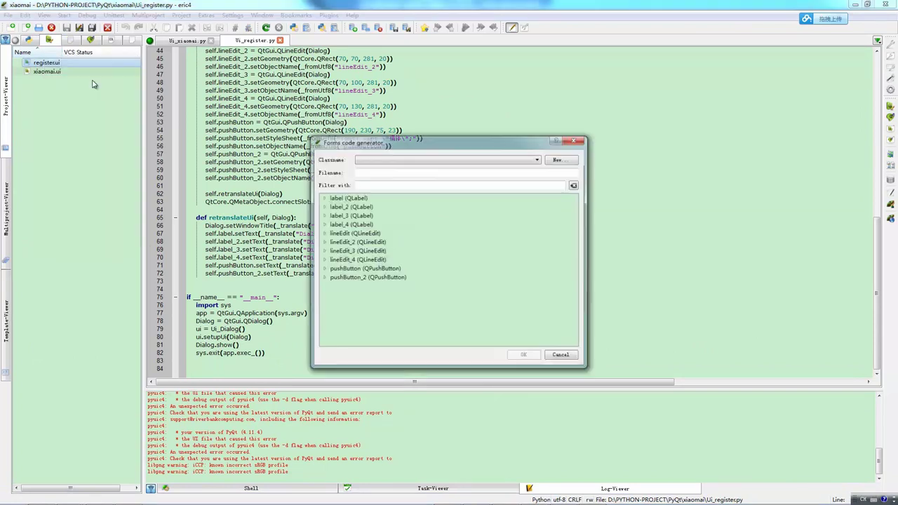
pyautogui.moveTo(463, 145); pyautogui.dragTo(444, 81)
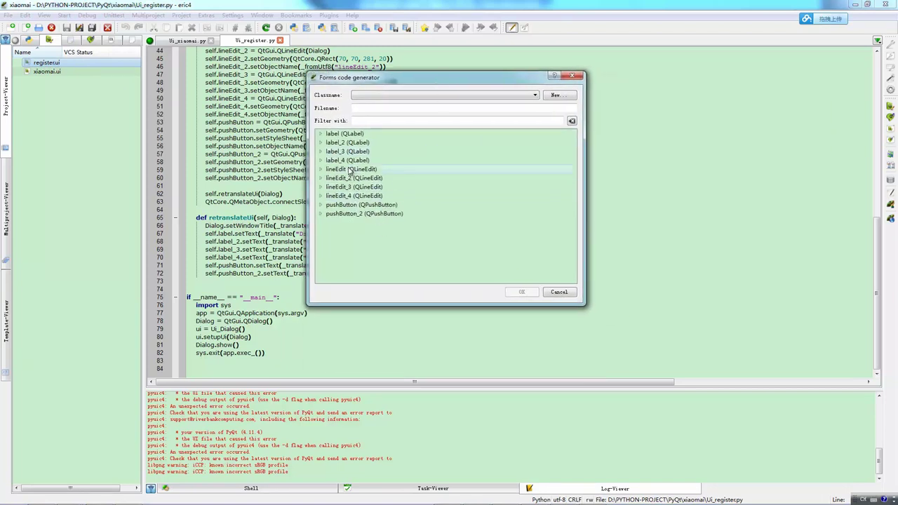
# Select the clicked() slots of pushButton and pushButton_2 for code generation
pyautogui.click(320, 205)
pyautogui.click(321, 205)
pyautogui.click(321, 213)
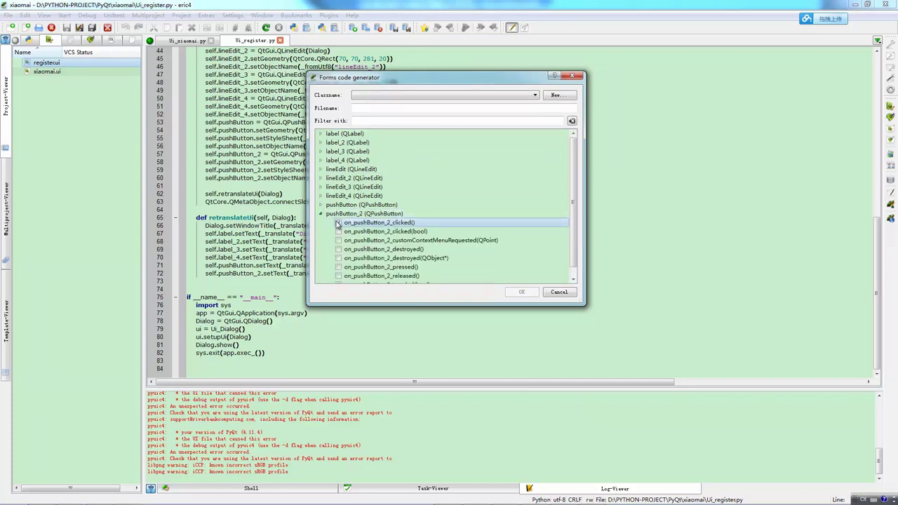
pyautogui.click(323, 215)
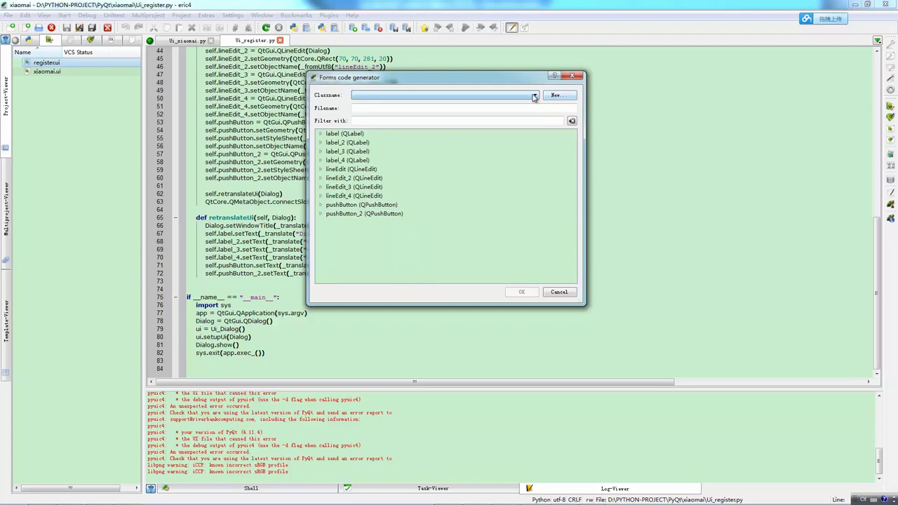
# Create the new dialog class Dialog in register.py, check both push buttons' selected slots, and generate the code
pyautogui.click(557, 99)
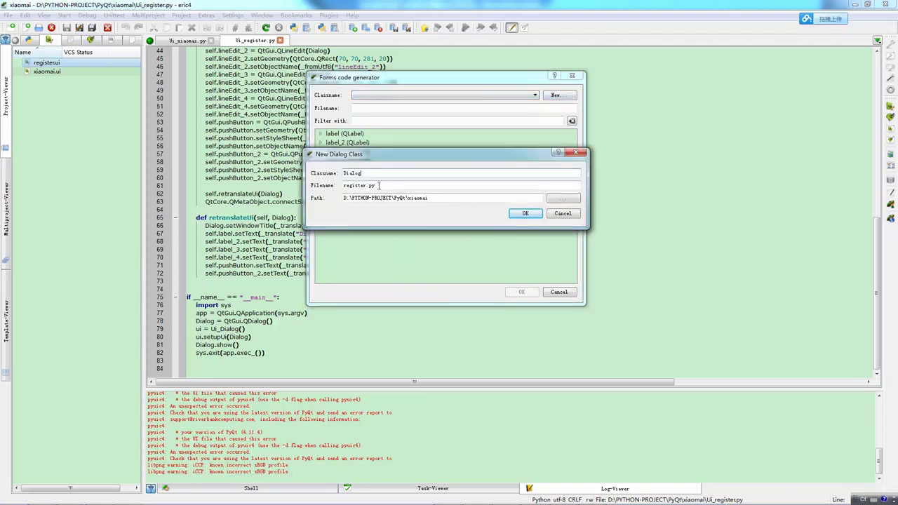
pyautogui.click(521, 214)
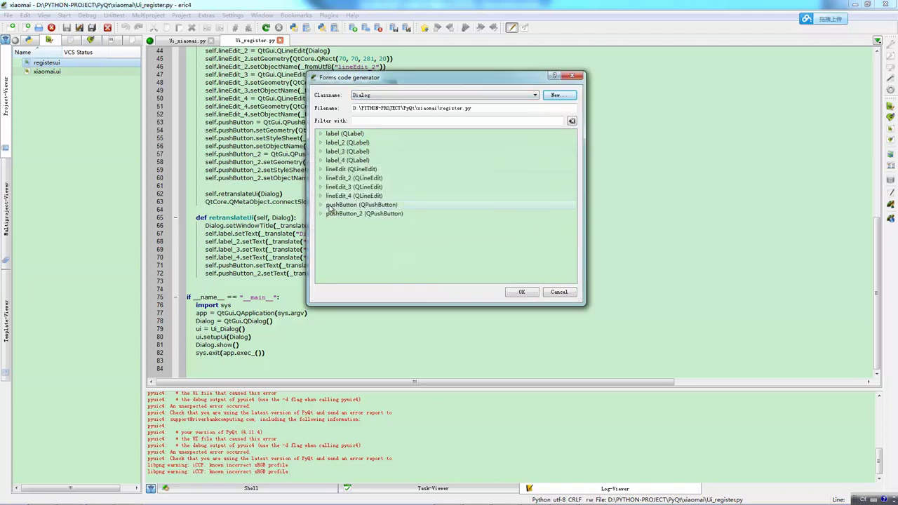
pyautogui.click(320, 205)
pyautogui.click(320, 205)
pyautogui.click(321, 214)
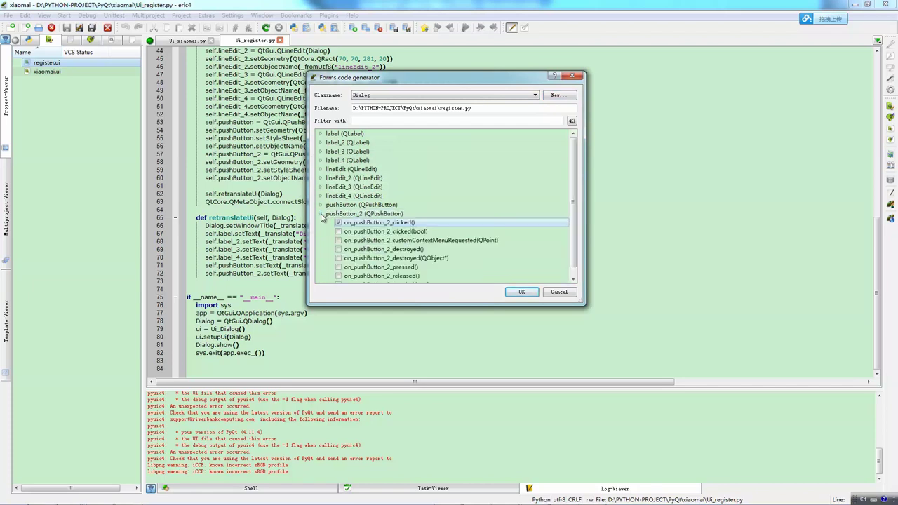
pyautogui.click(321, 214)
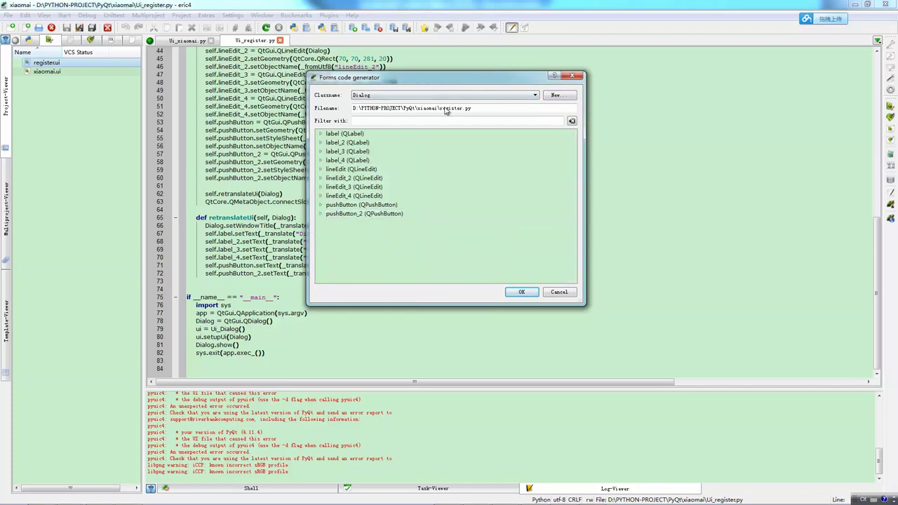
pyautogui.click(519, 294)
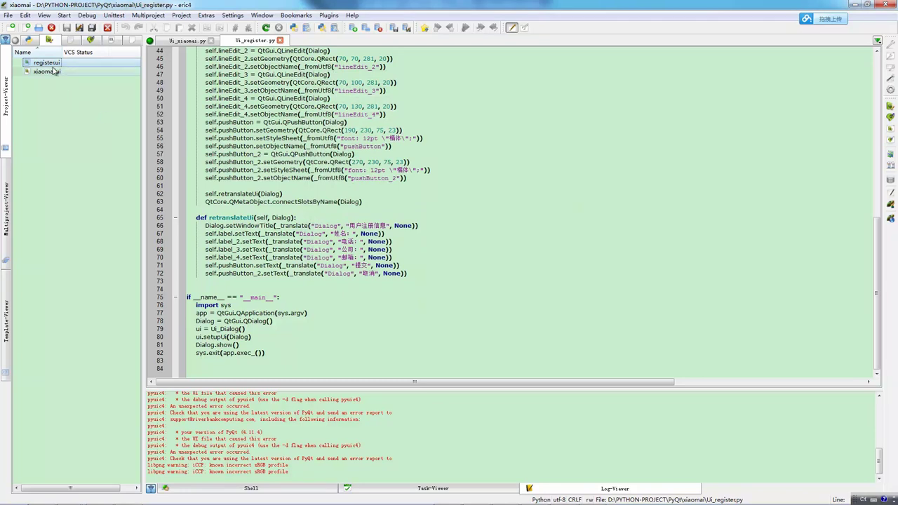